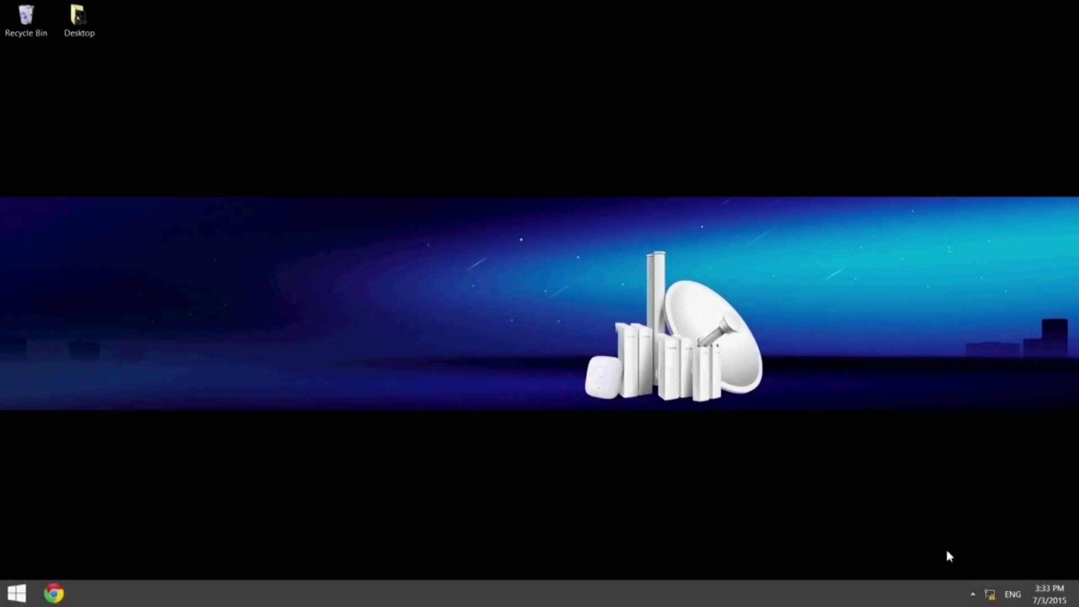
# Open the IPv4 (TCP/IPv4) settings of the Ethernet adapter from Network and Sharing Center.
pyautogui.rightClick(990, 595)
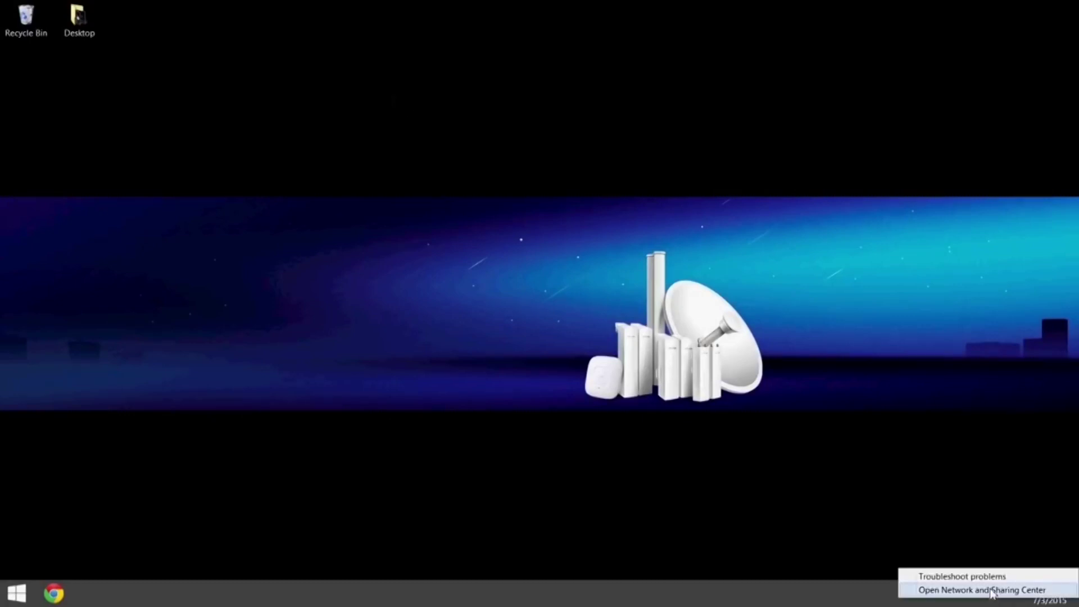
pyautogui.click(992, 590)
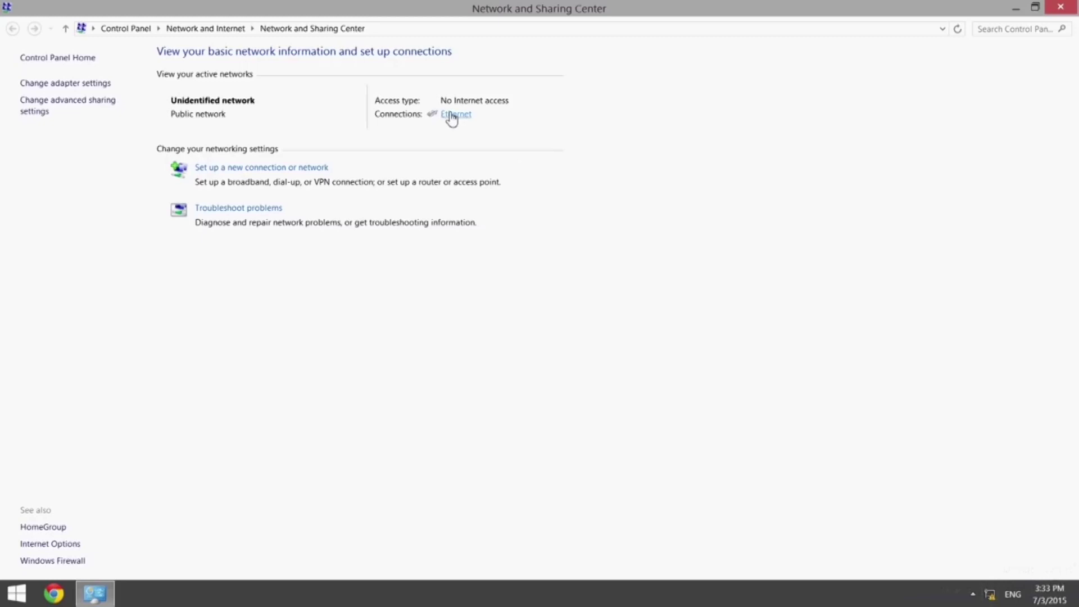
pyautogui.click(453, 116)
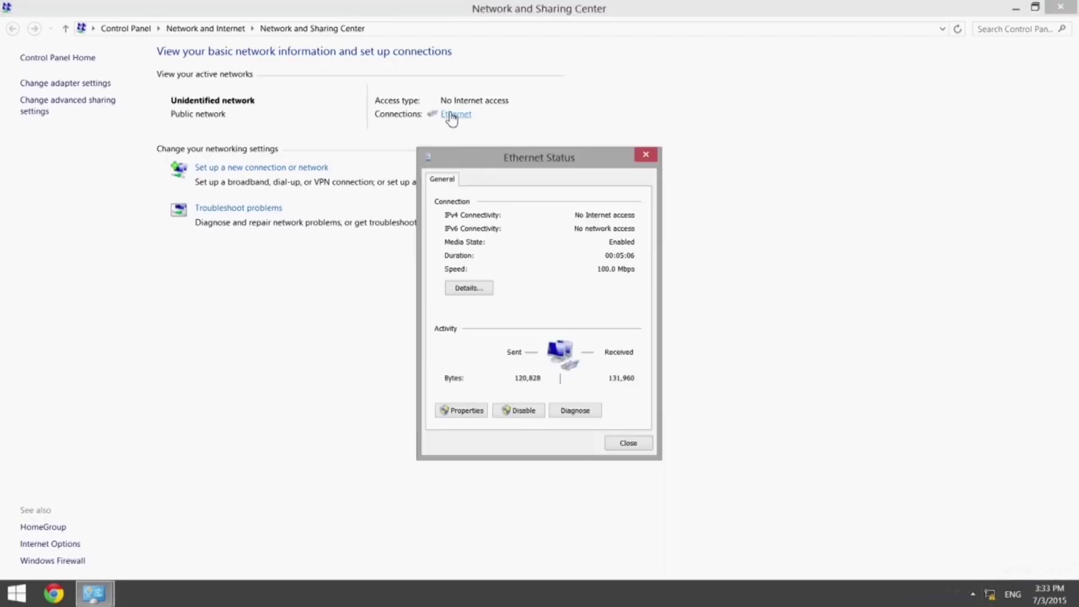
pyautogui.click(469, 411)
pyautogui.scroll(-2, 560, 326)
pyautogui.click(565, 350)
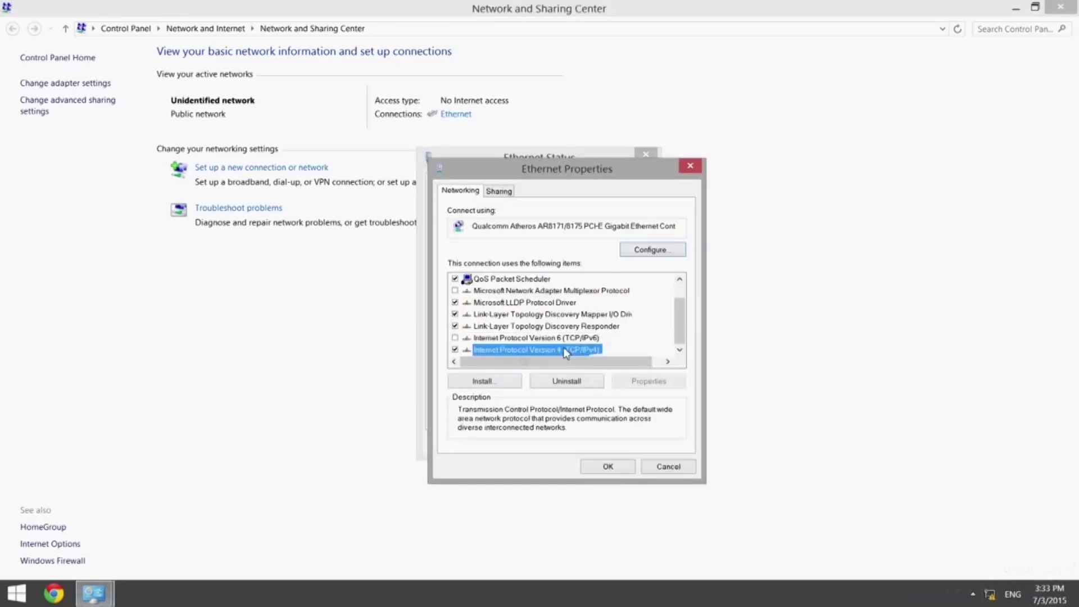
pyautogui.doubleClick(565, 350)
# Set the static IP 192.168.0.10 with subnet mask 255.255.255.0 and confirm.
pyautogui.click(554, 318)
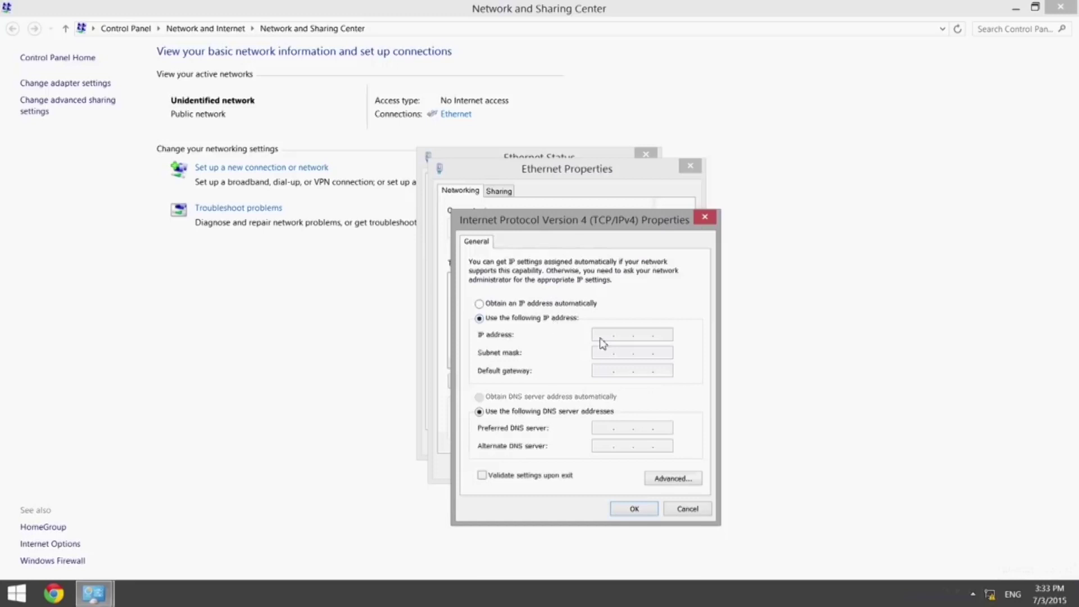
pyautogui.click(603, 337)
pyautogui.write('192 . 168 . 0 . 10')
pyautogui.click(609, 353)
pyautogui.click(634, 509)
pyautogui.click(624, 466)
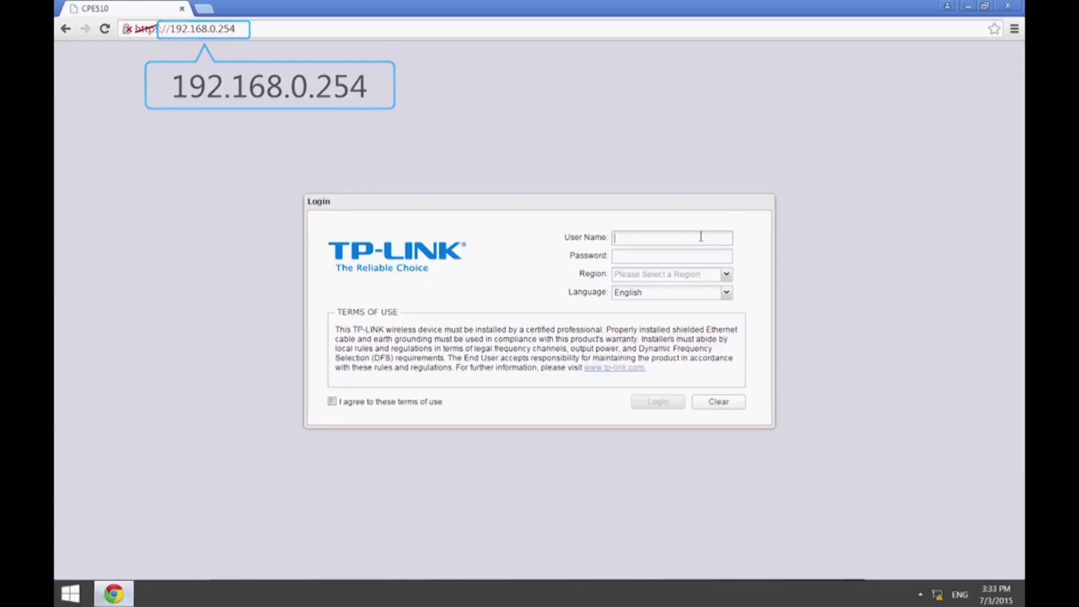
# Sign in to the CPE510 with region Test_Mode, accepting the terms of use.
pyautogui.write('min')
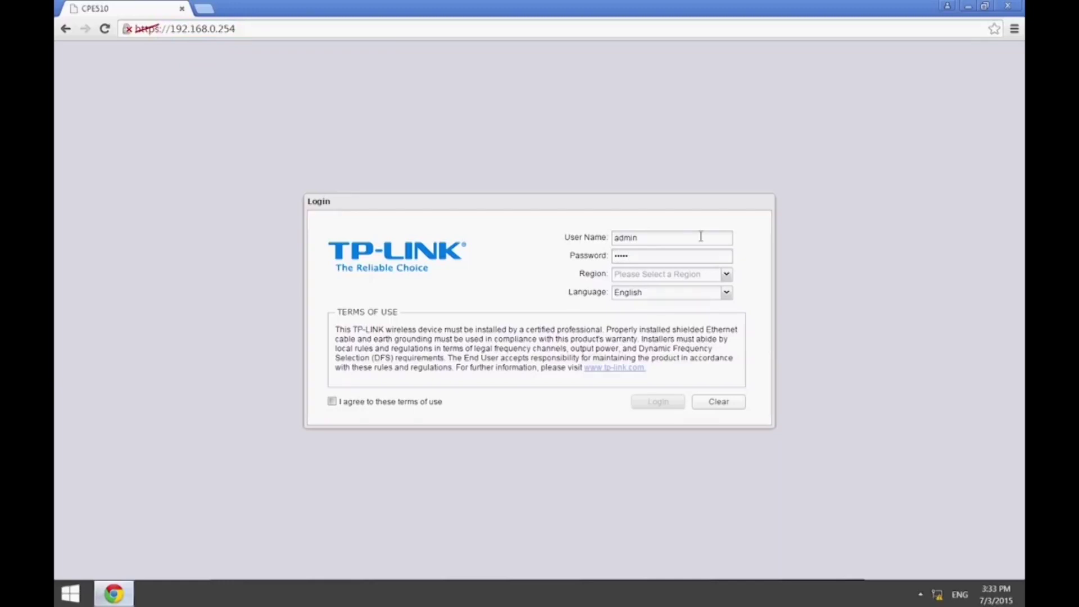
pyautogui.click(726, 274)
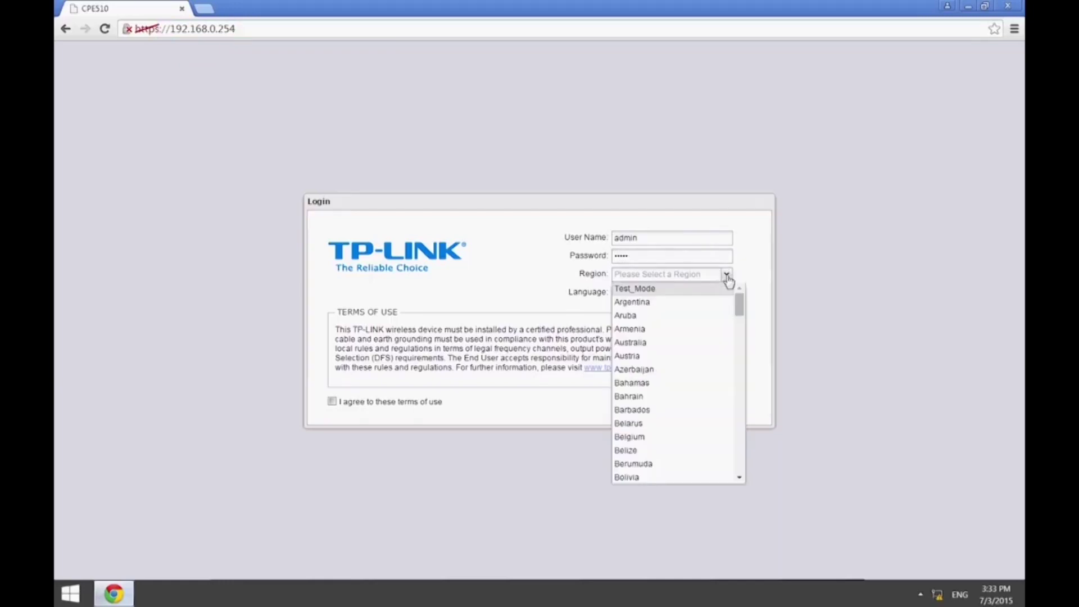
pyautogui.click(725, 289)
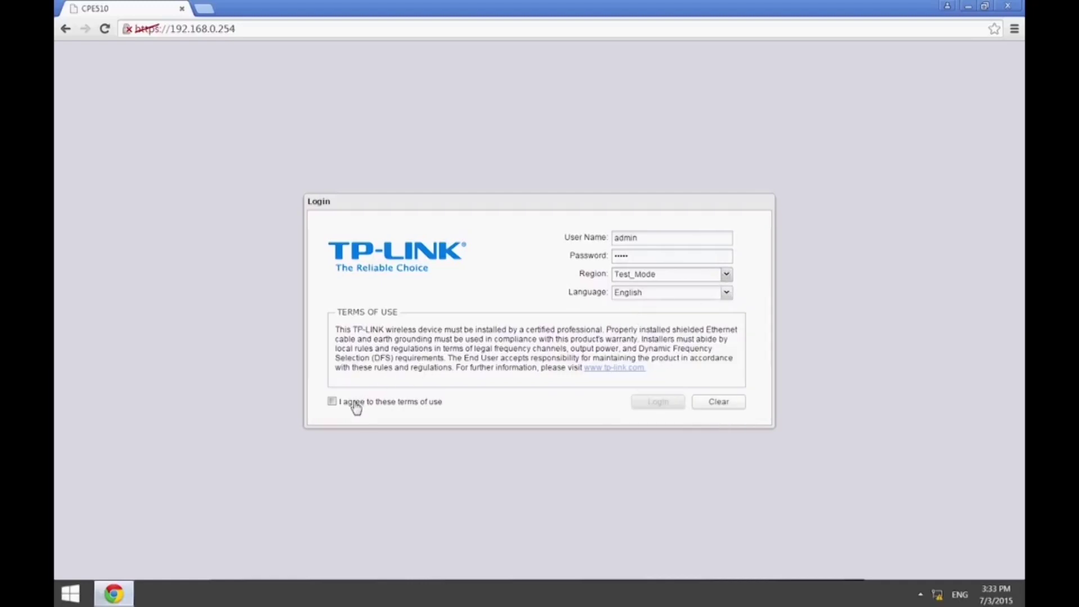
pyautogui.click(333, 402)
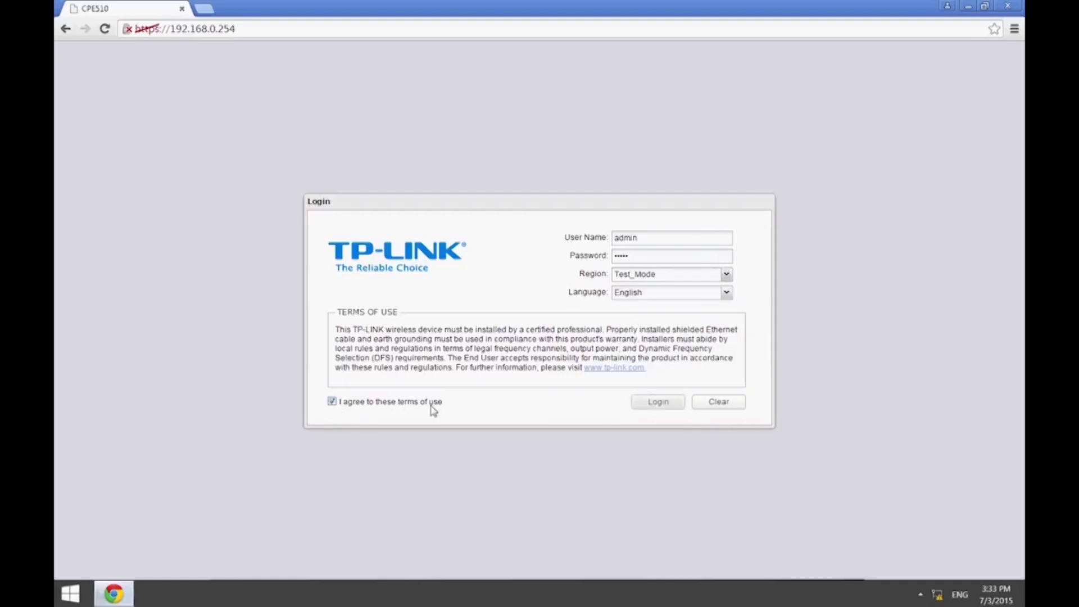
pyautogui.click(657, 402)
# Enter a new admin password in both fields and finish.
pyautogui.click(726, 249)
pyautogui.write('a')
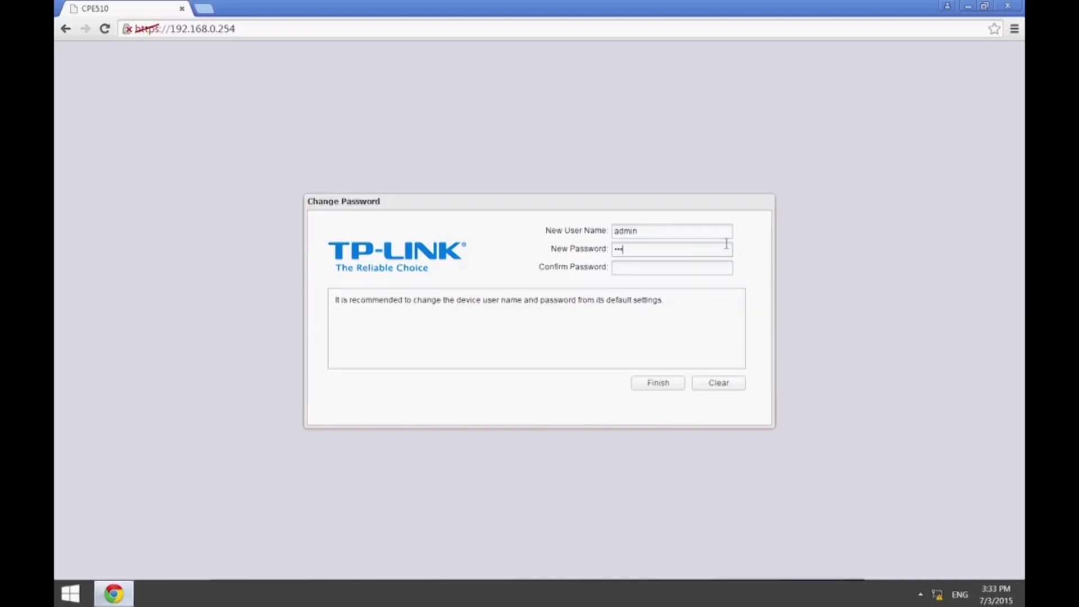
pyautogui.write('abc')
pyautogui.click(668, 386)
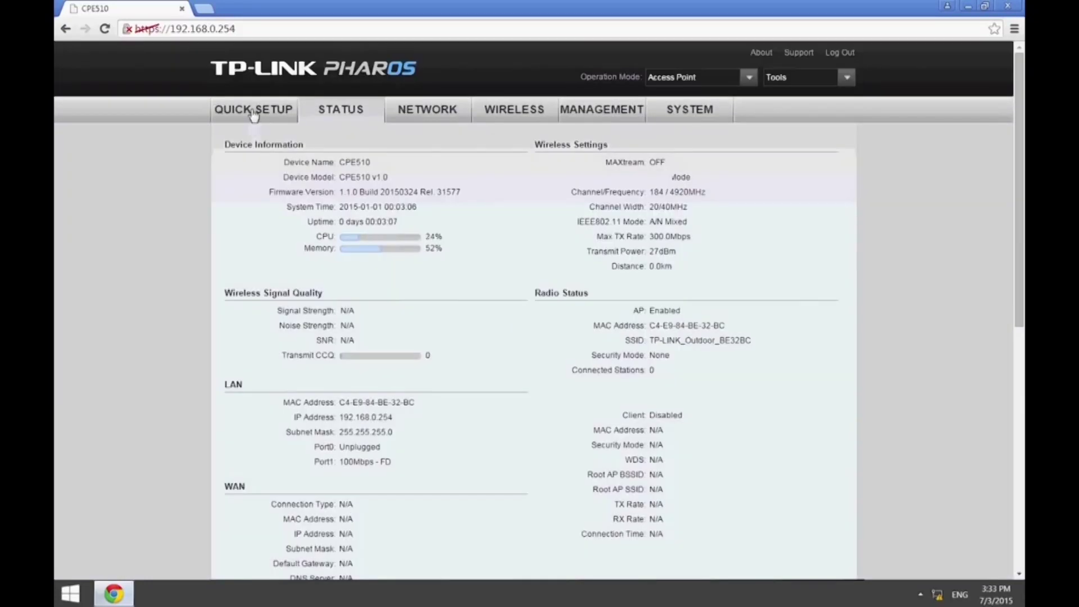
# Run Quick Setup as Access Point, keeping LAN 192.168.0.254, with SSID CPE510_P2P.
pyautogui.click(253, 111)
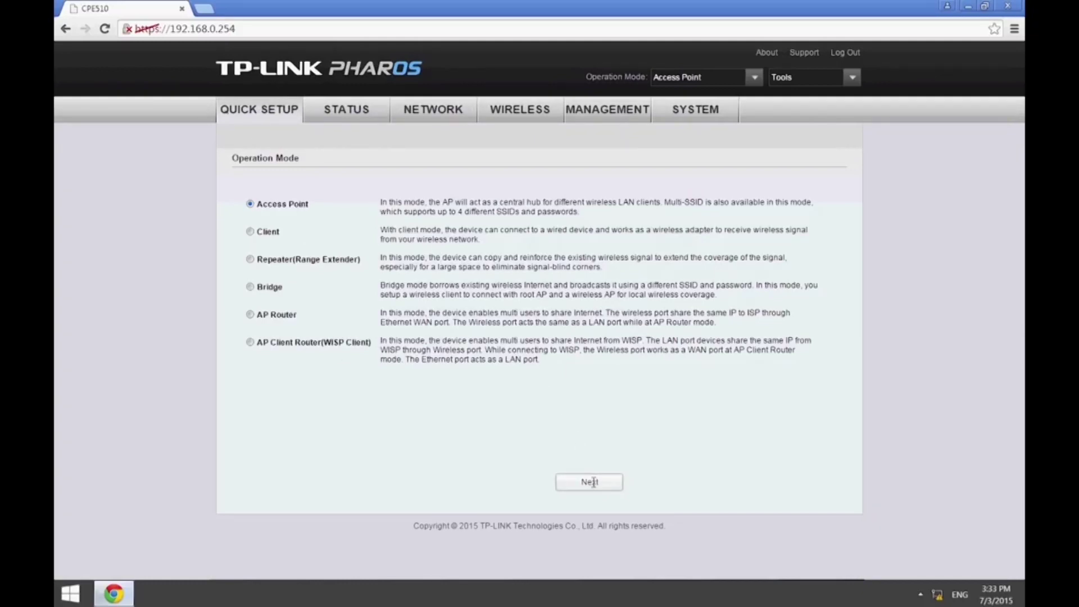
pyautogui.click(593, 482)
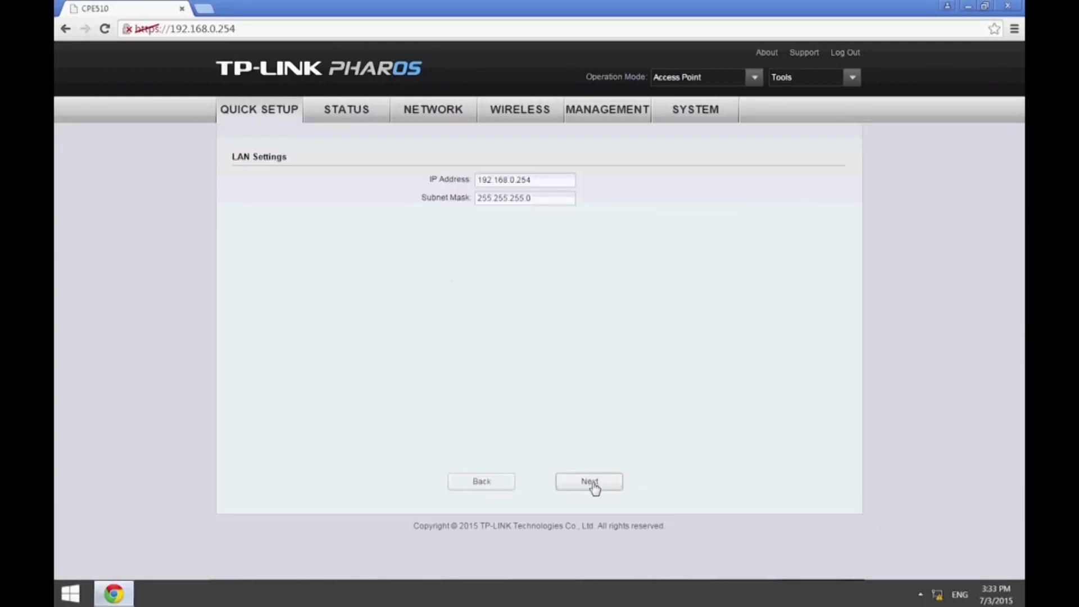
pyautogui.click(591, 482)
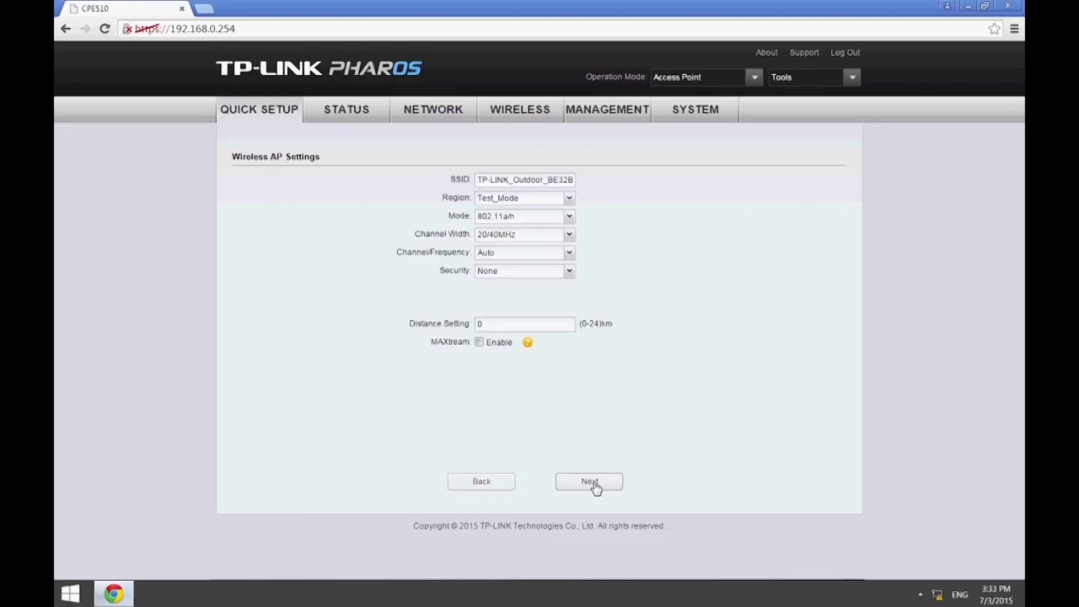
pyautogui.tripleClick(542, 181)
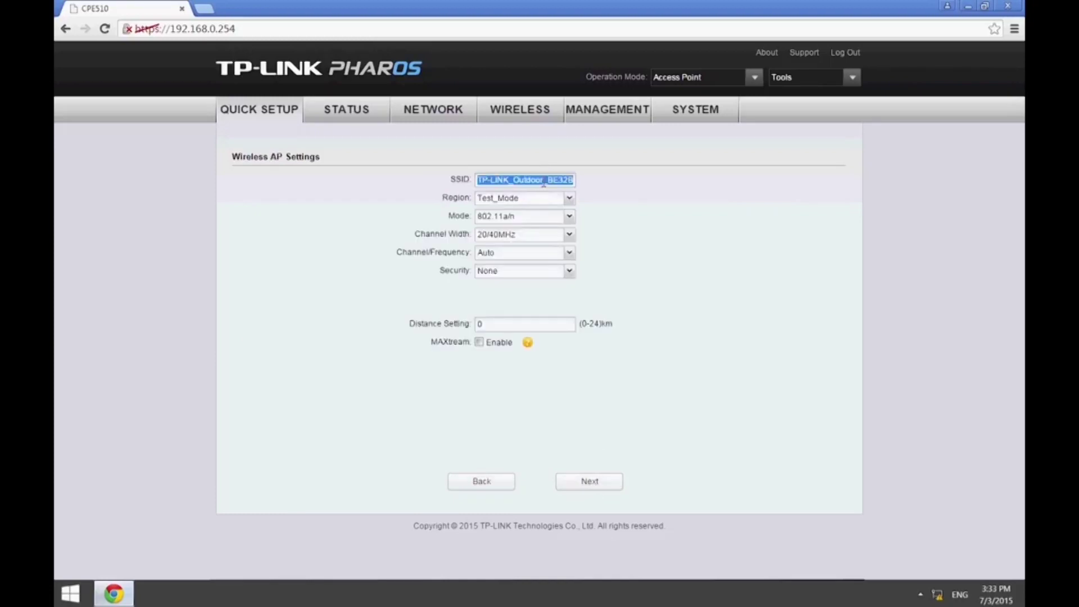
pyautogui.write('C')
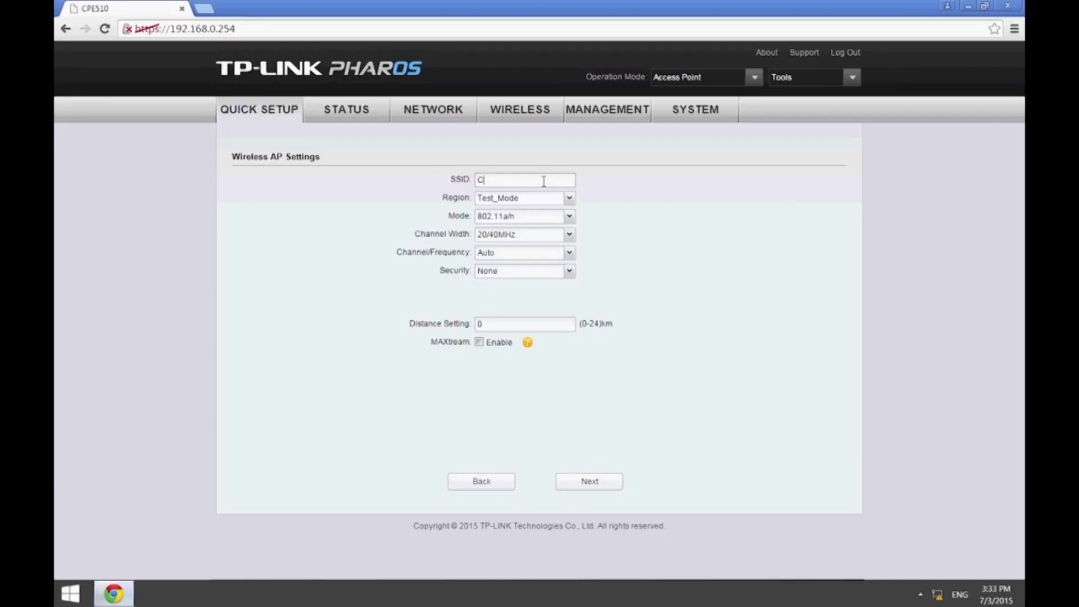
pyautogui.write('PE510_P2P')
pyautogui.click(602, 483)
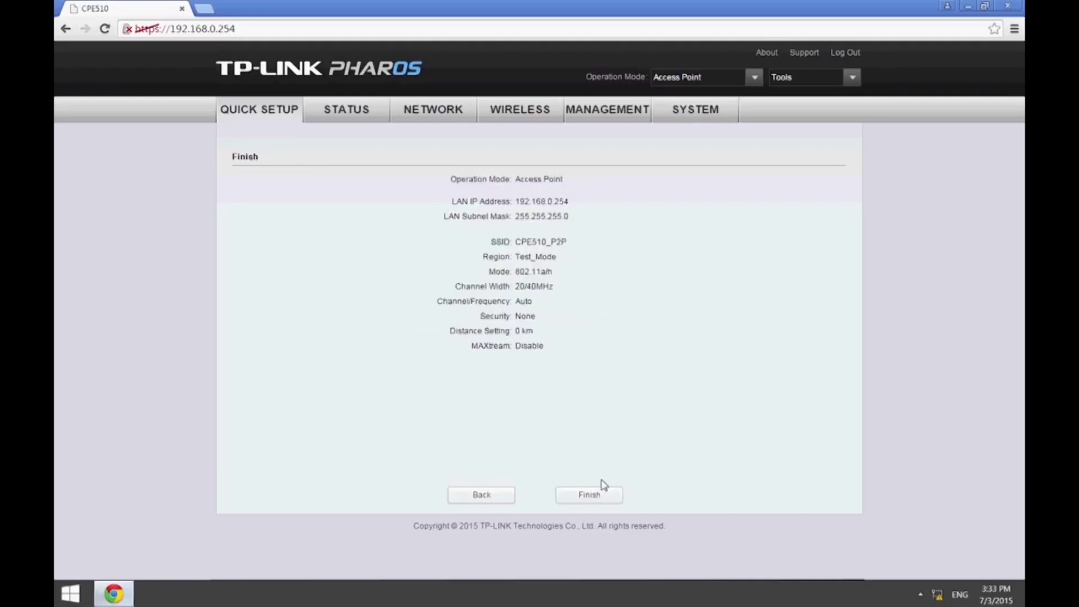
pyautogui.click(604, 495)
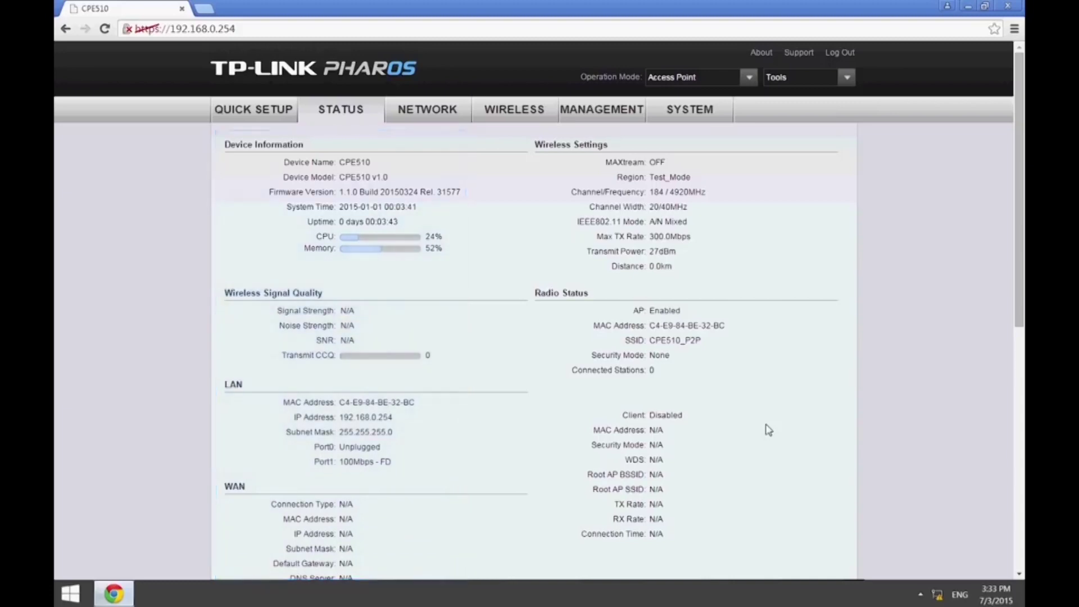
# Scroll the Status page to confirm SSID CPE510_P2P and view the throughput graphs.
pyautogui.scroll(-1, 768, 430)
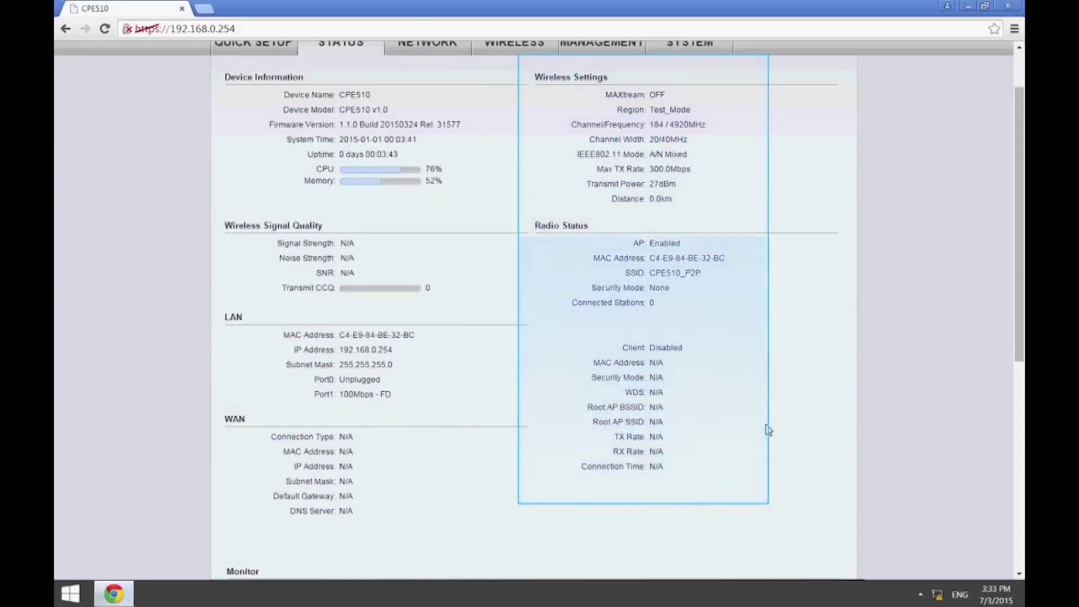
pyautogui.scroll(-4, 769, 430)
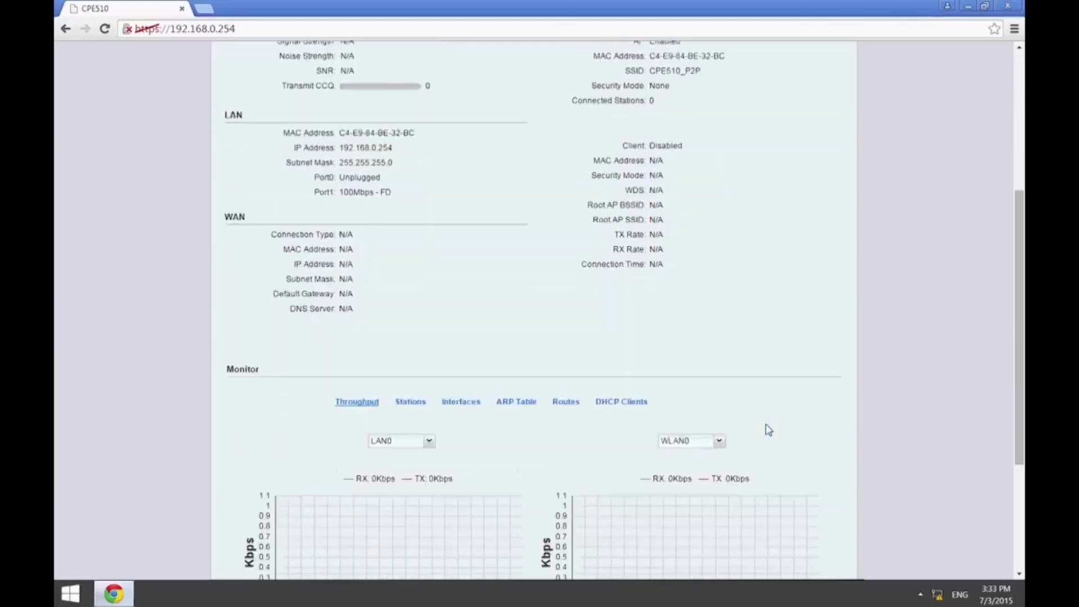
pyautogui.scroll(-3, 768, 430)
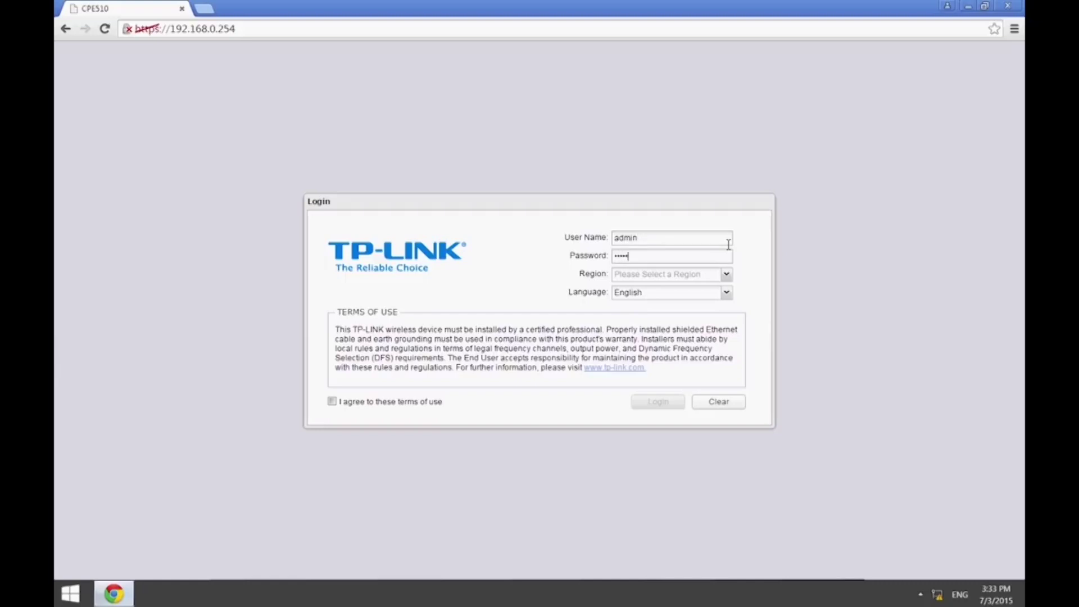
# Log in to the second CPE510 with Test_Mode chosen as the region.
pyautogui.click(726, 274)
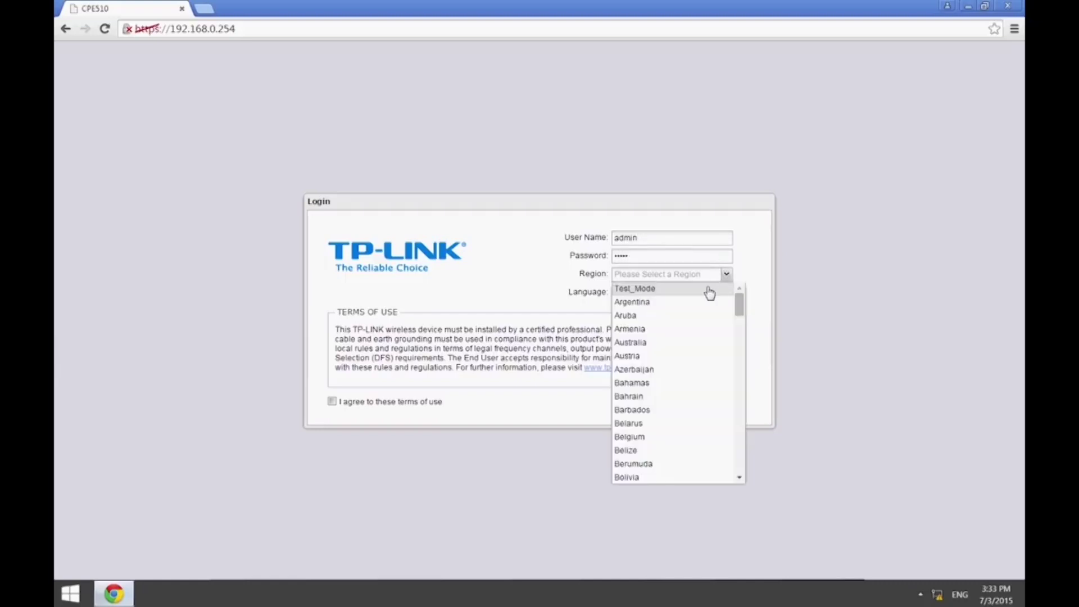
pyautogui.click(707, 288)
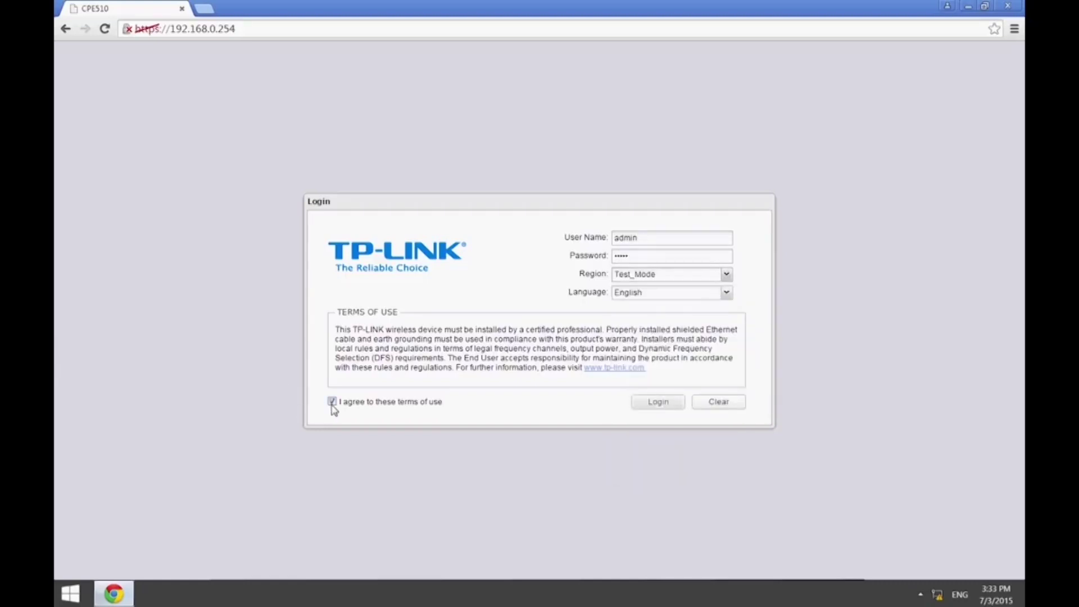
pyautogui.click(651, 407)
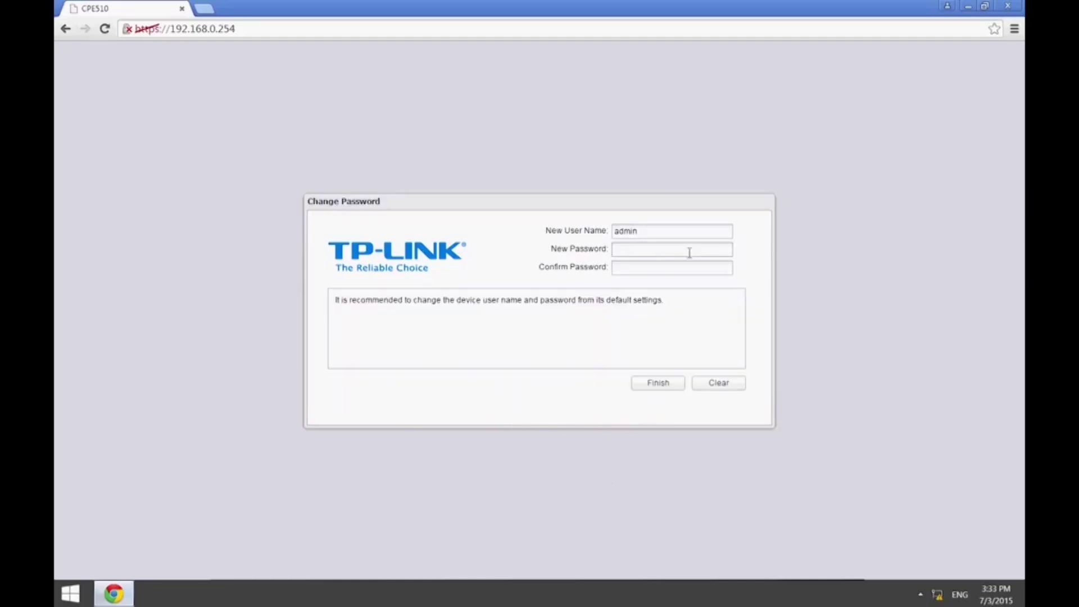
# Finish the new password, then choose Client mode with LAN IP 192.168.0.253 in Quick Setup.
pyautogui.write('123')
pyautogui.click(664, 380)
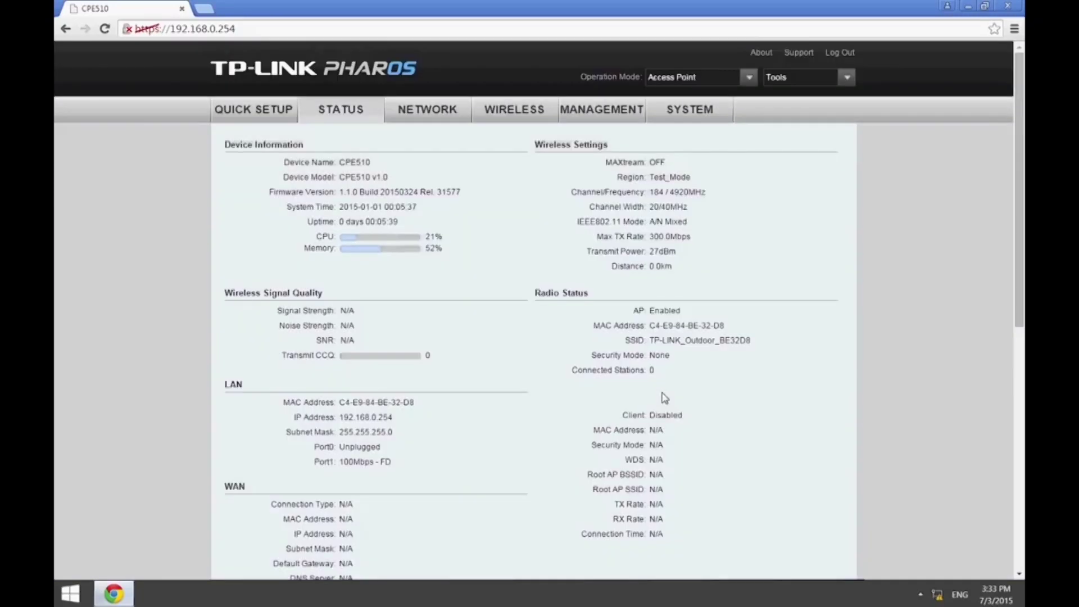
pyautogui.click(271, 112)
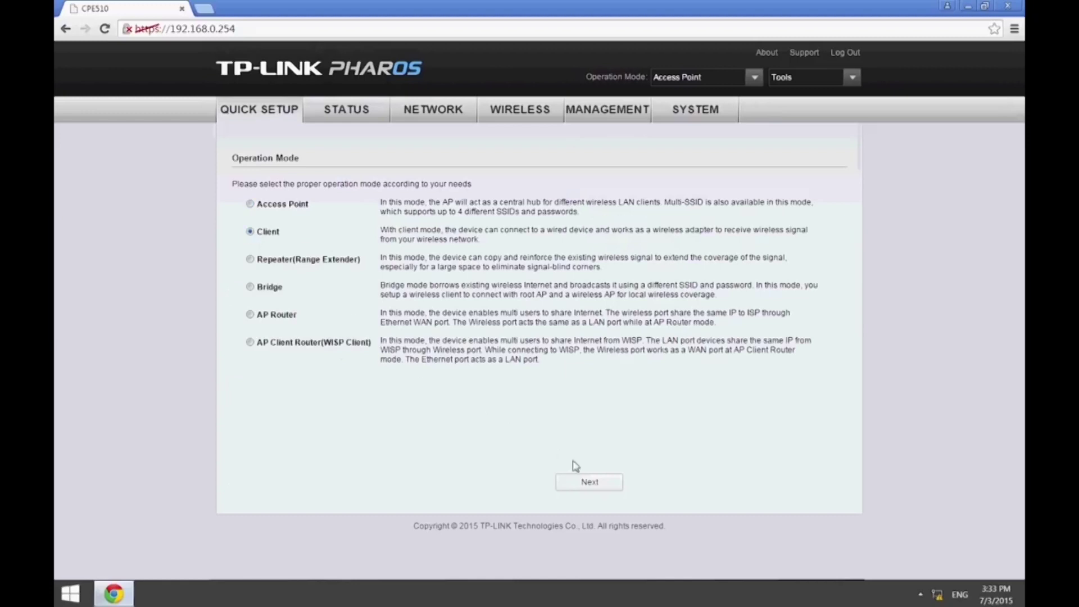
pyautogui.click(590, 482)
pyautogui.click(569, 177)
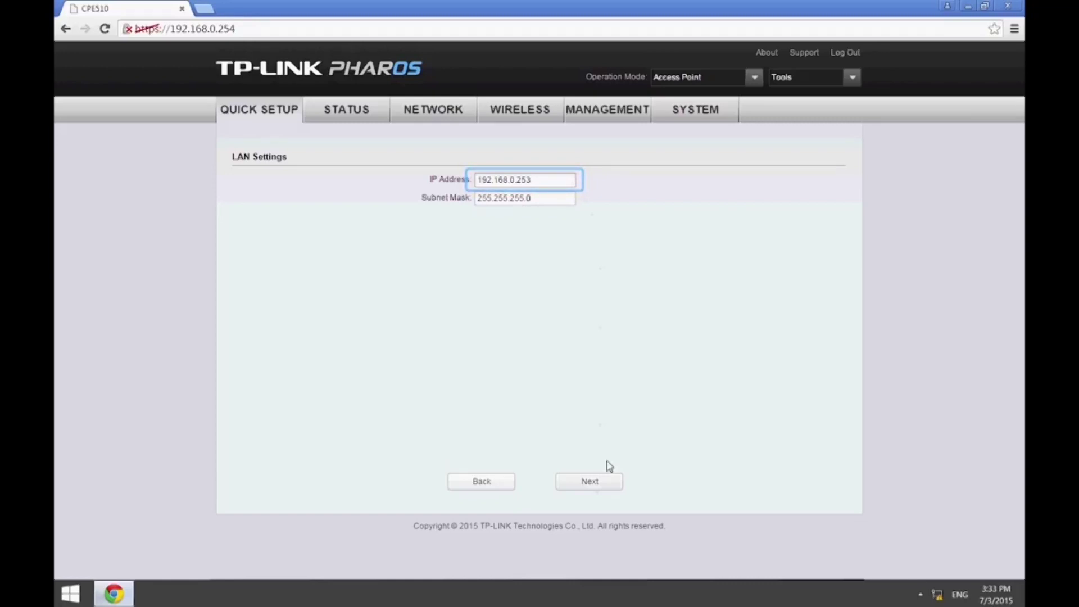
pyautogui.click(609, 480)
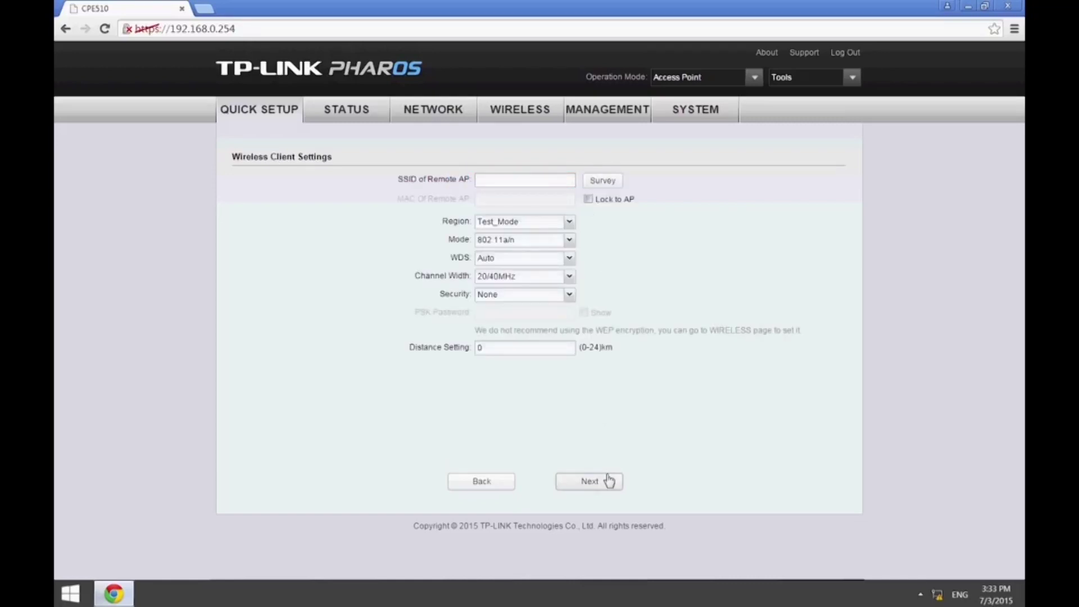
# Survey nearby access points and connect to CPE510_P2P, reaching the setup summary.
pyautogui.click(598, 184)
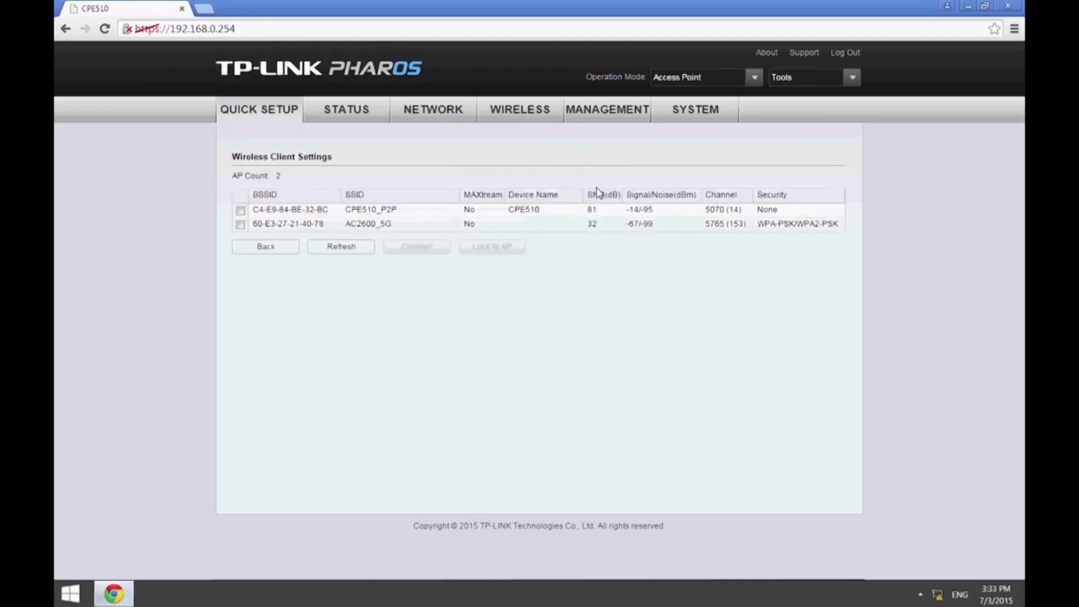
pyautogui.click(241, 211)
pyautogui.click(426, 252)
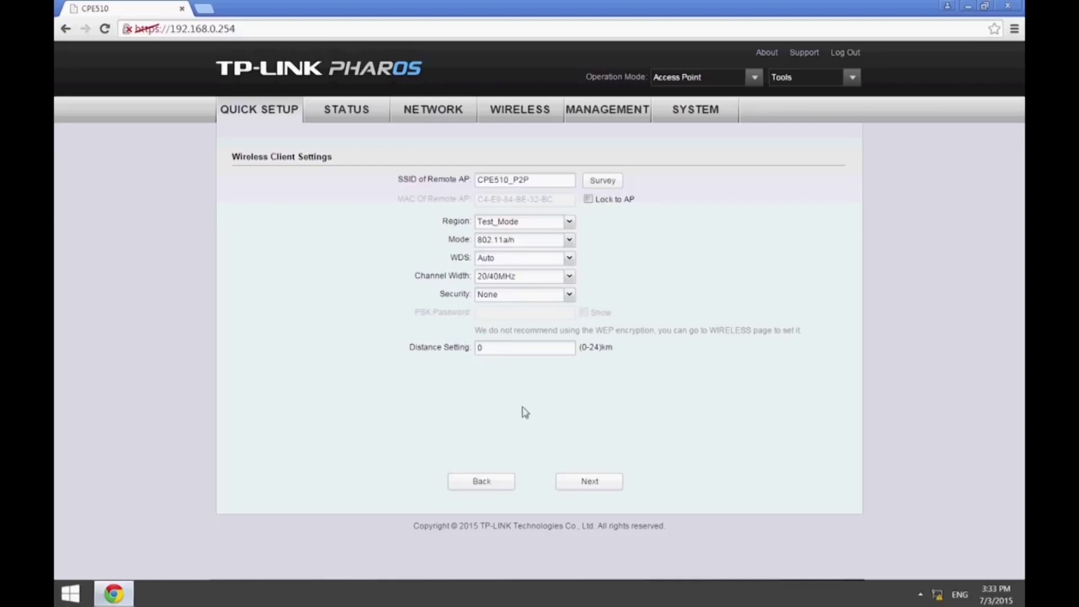
pyautogui.click(590, 483)
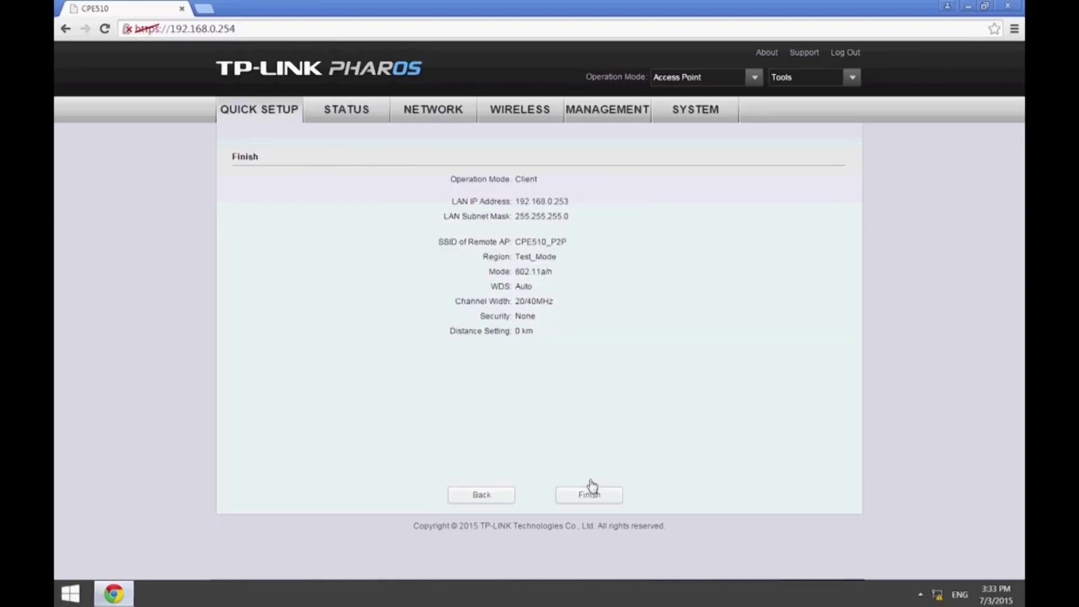
# Apply the client setup and log back in to the unit at 192.168.0.253.
pyautogui.click(598, 497)
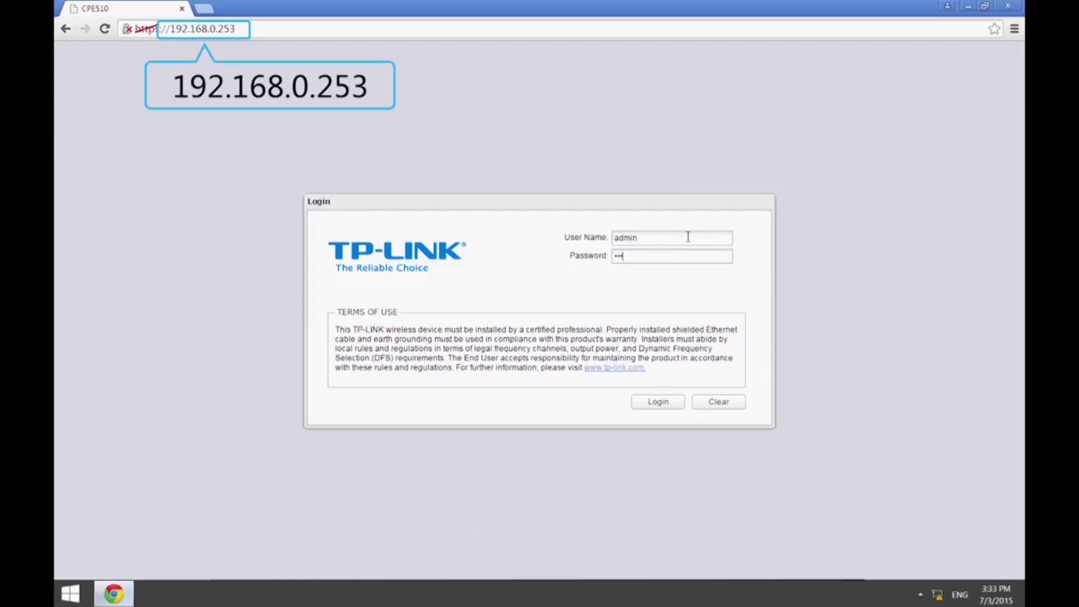
pyautogui.click(666, 402)
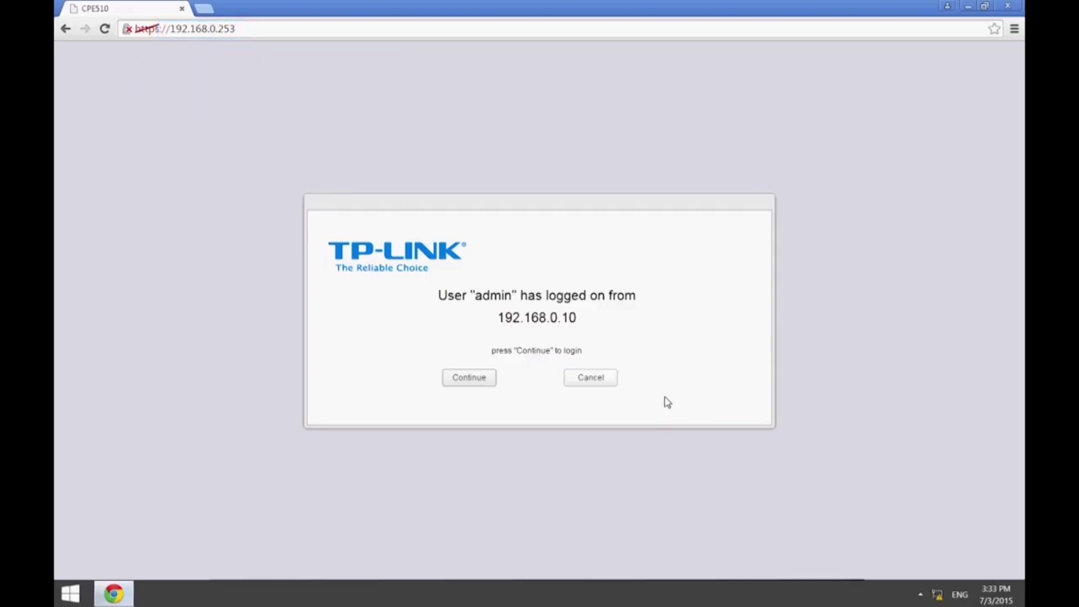
pyautogui.click(472, 378)
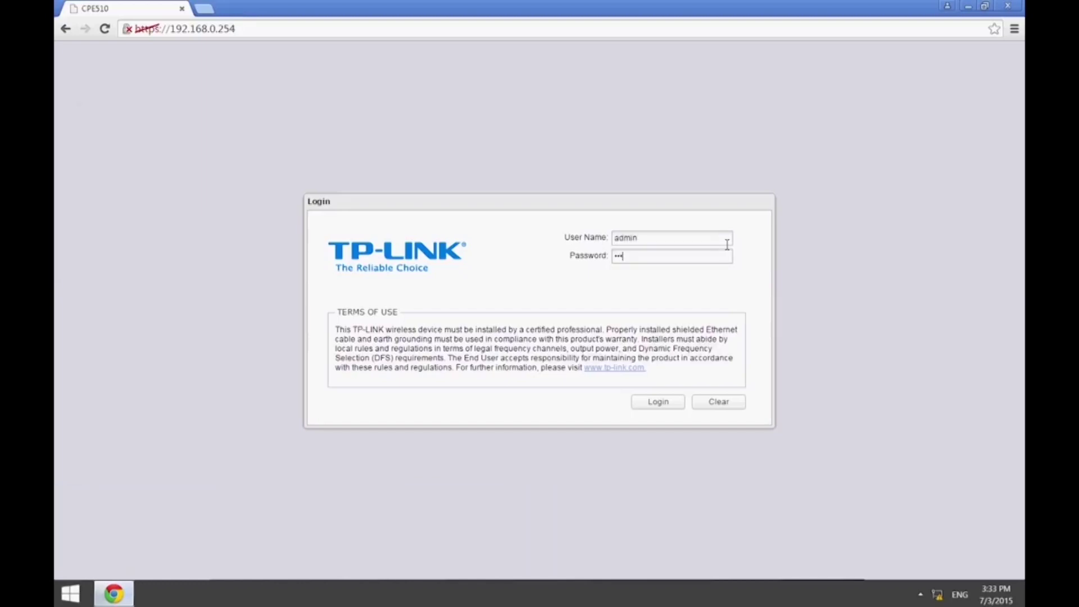
# Log in to 192.168.0.254 and run a 5730-5850 MHz spectrum analysis, then stop it.
pyautogui.click(643, 407)
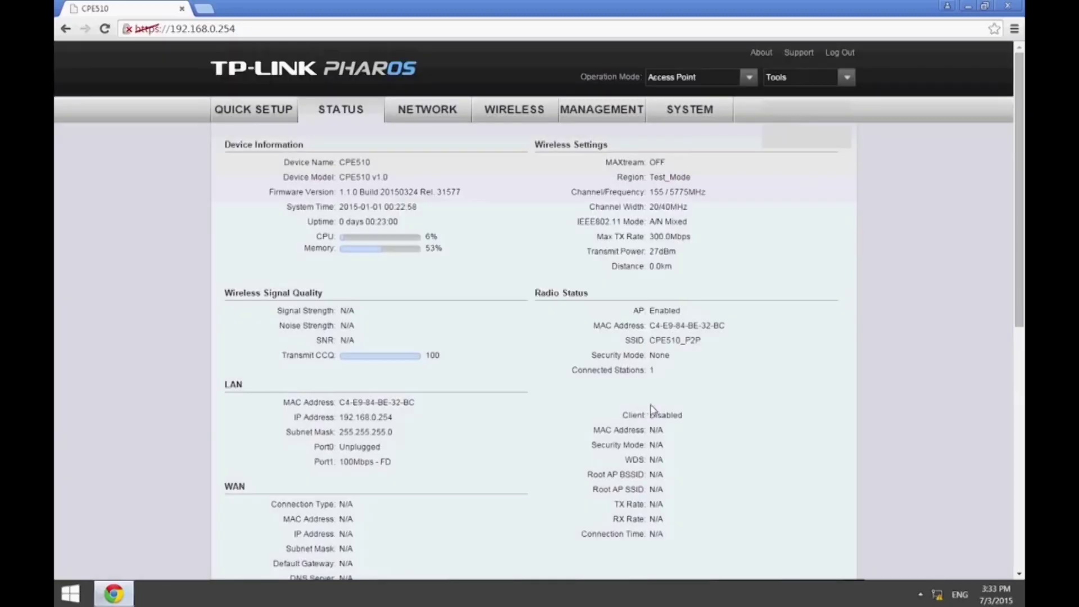
pyautogui.click(846, 77)
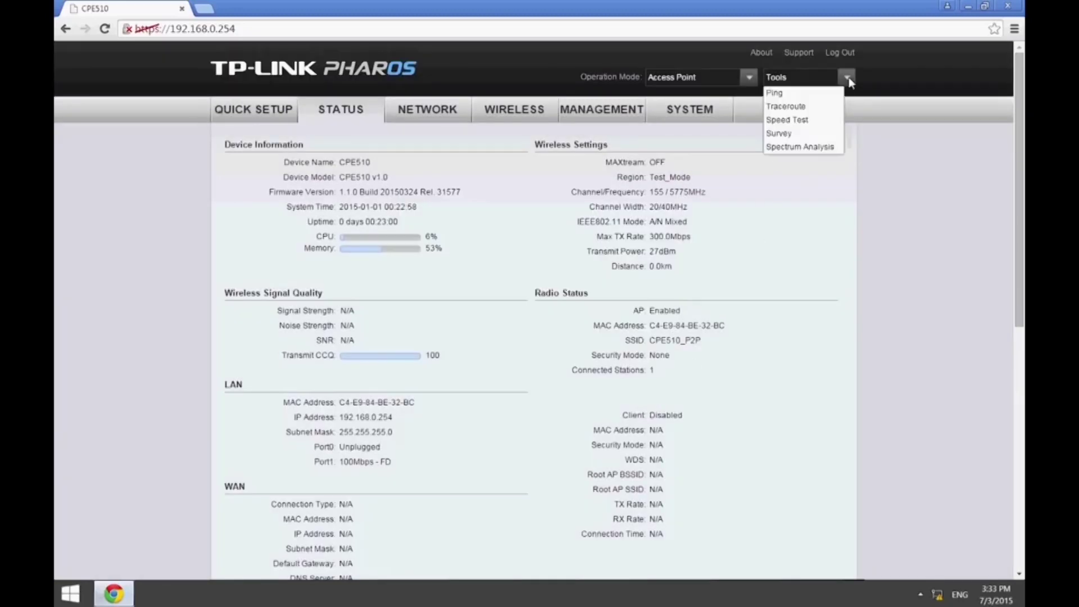
pyautogui.click(819, 148)
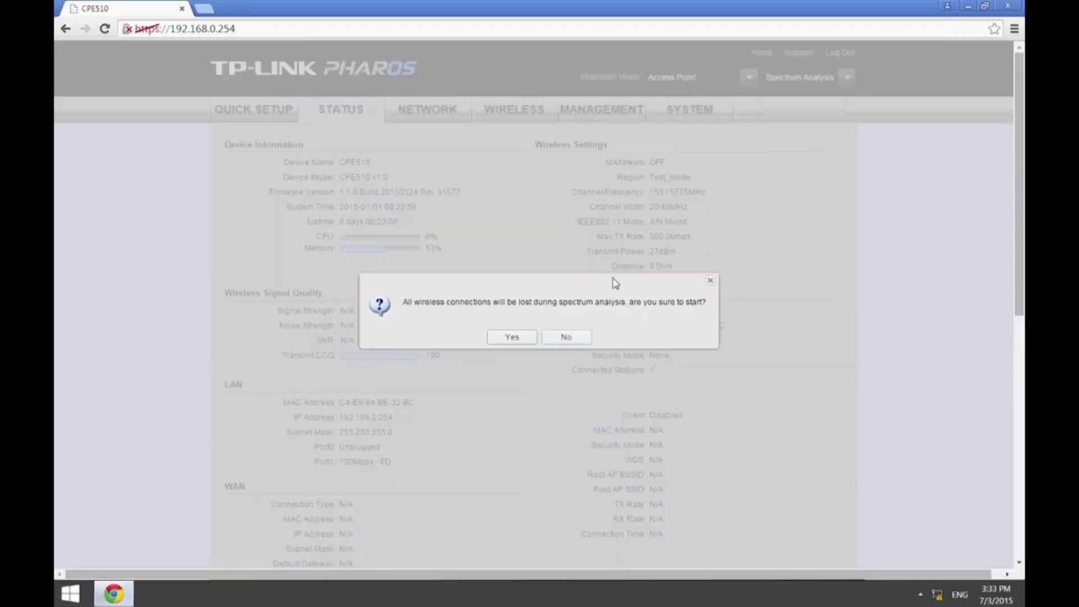
pyautogui.click(512, 337)
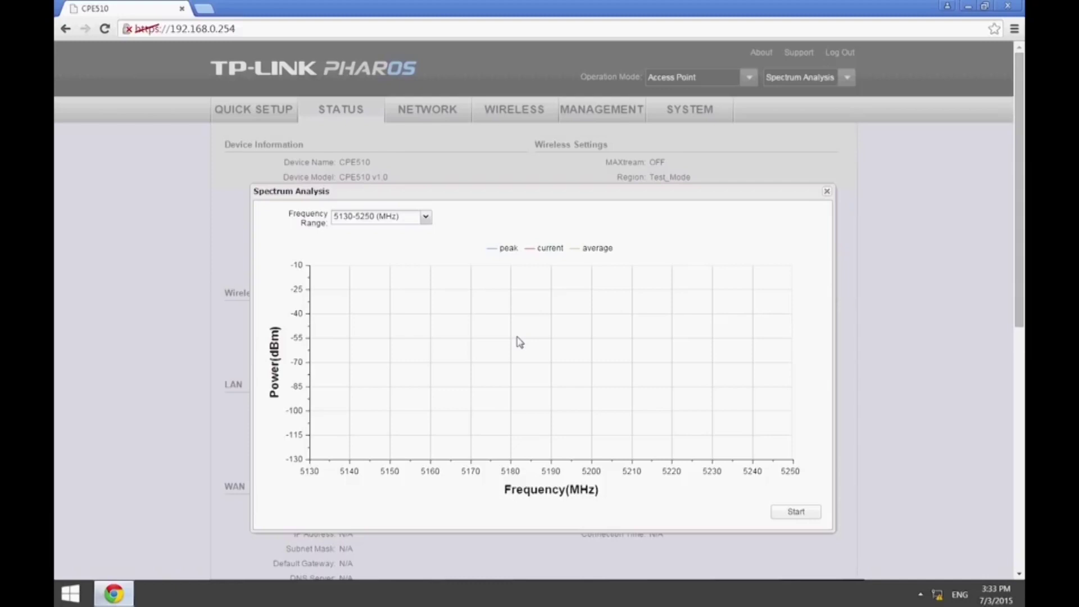
pyautogui.click(428, 219)
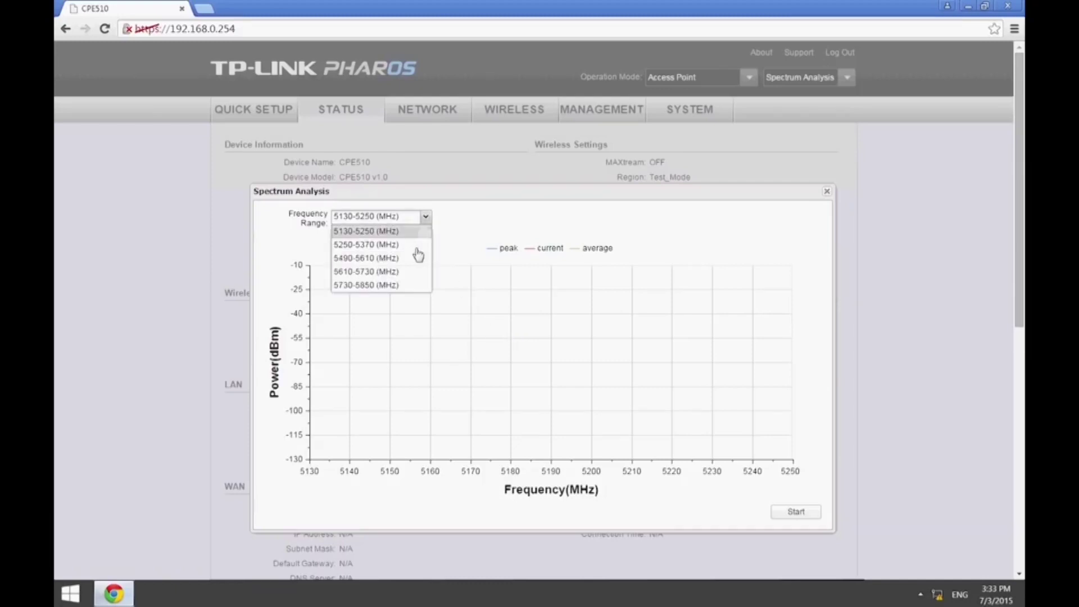
pyautogui.click(407, 287)
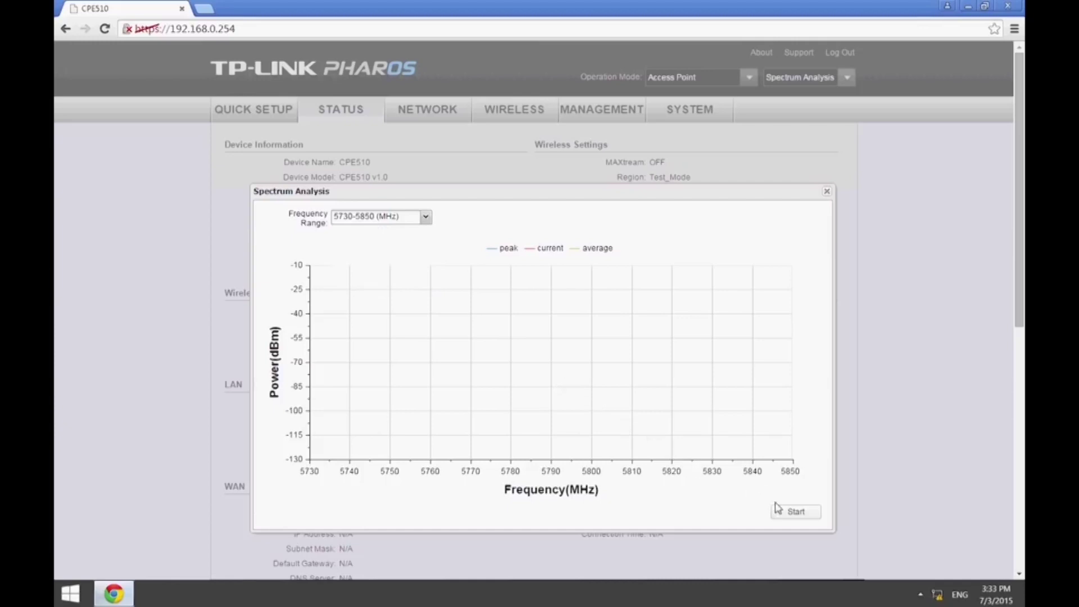
pyautogui.click(798, 514)
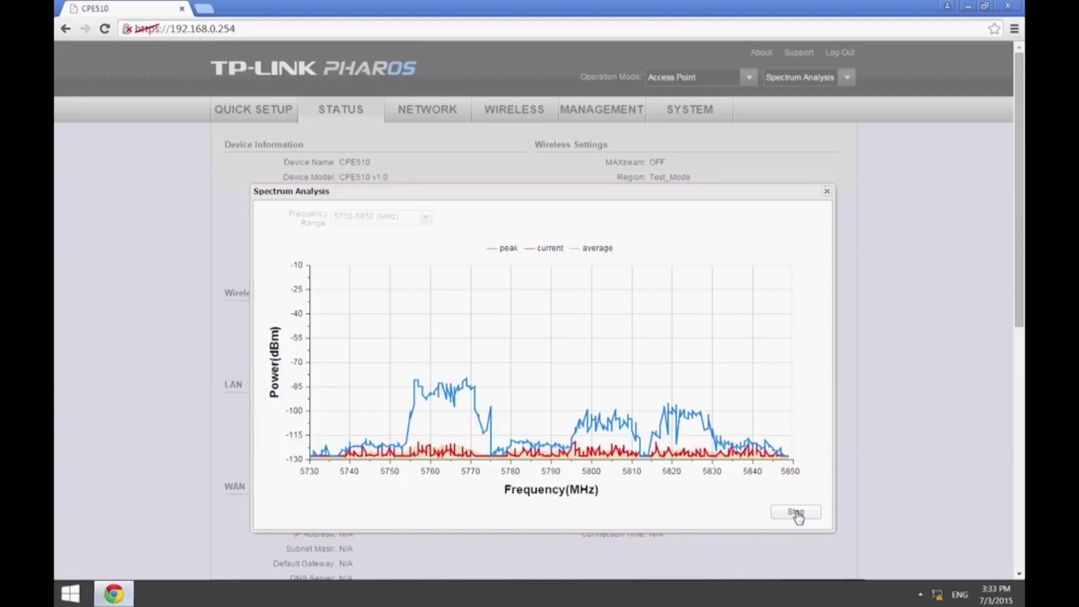
pyautogui.click(794, 515)
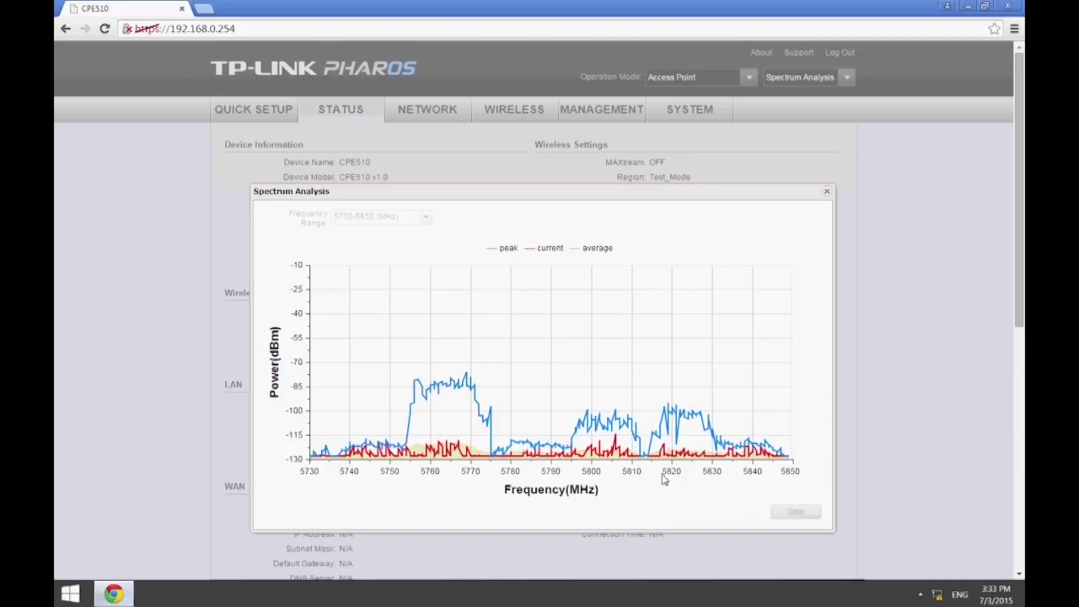
pyautogui.moveTo(645, 460)
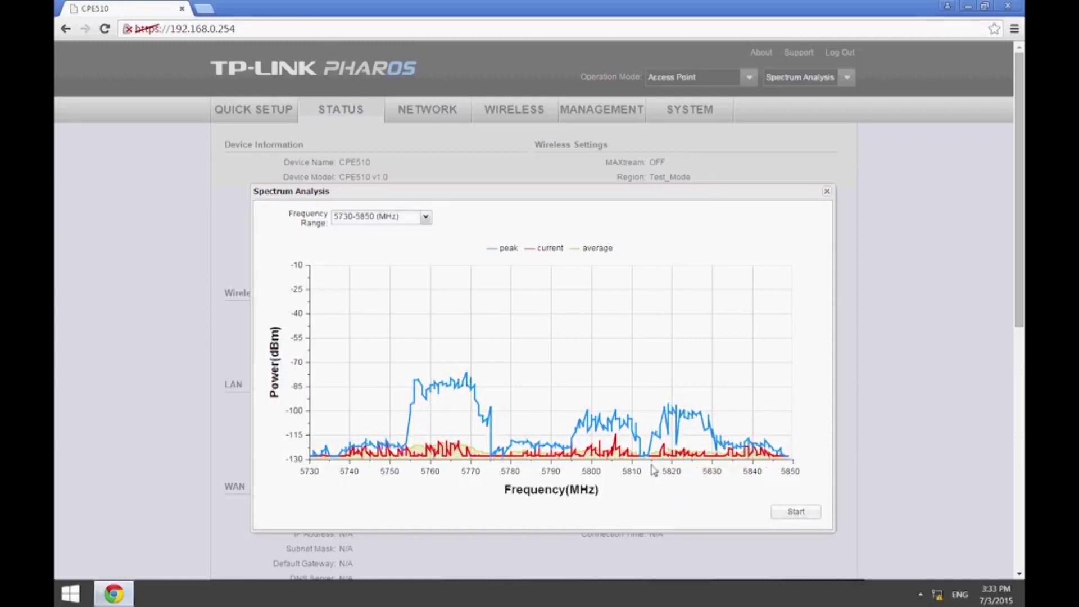
# Set the wireless channel to 163 / 5815MHz and apply it.
pyautogui.click(828, 192)
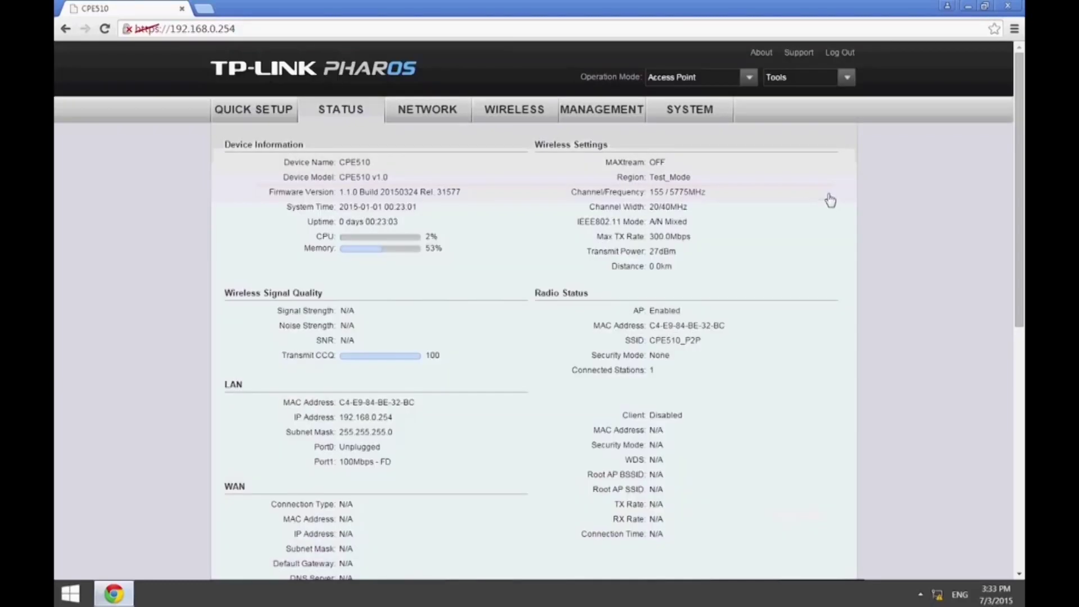
pyautogui.click(529, 117)
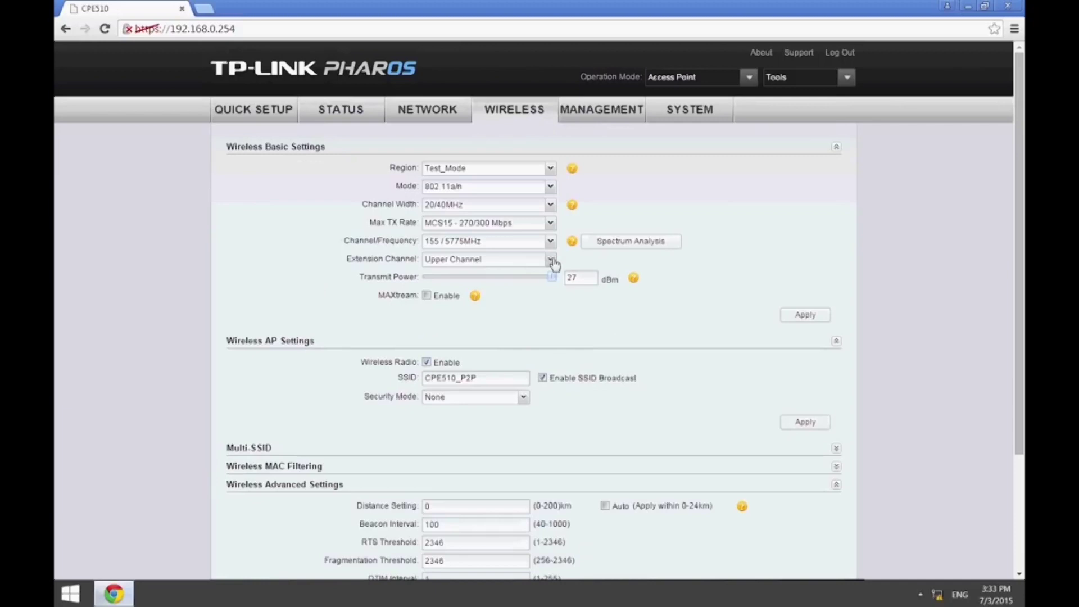
pyautogui.click(551, 241)
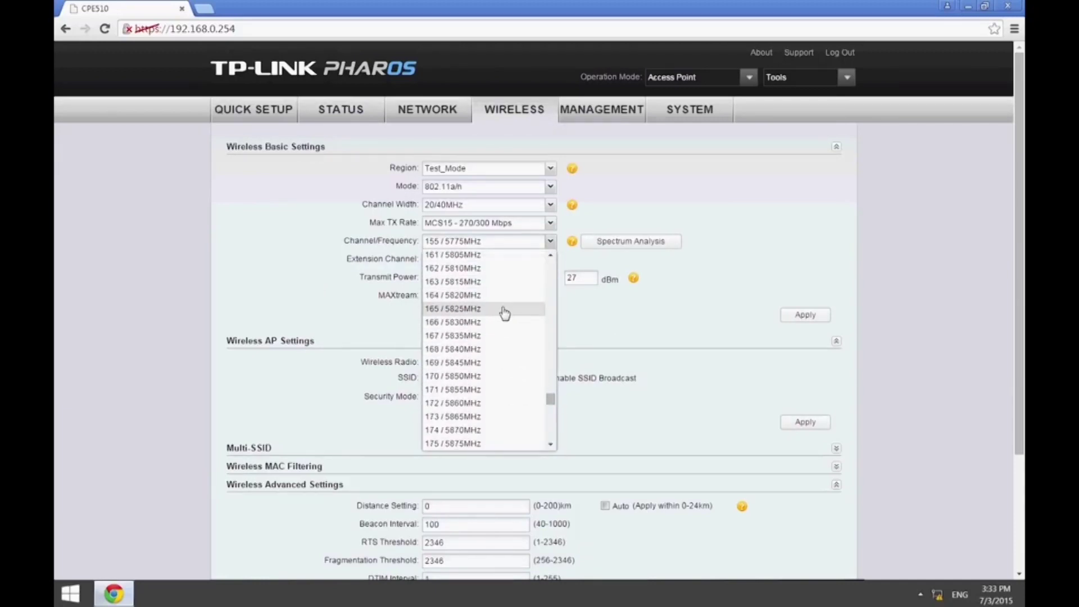
pyautogui.click(504, 282)
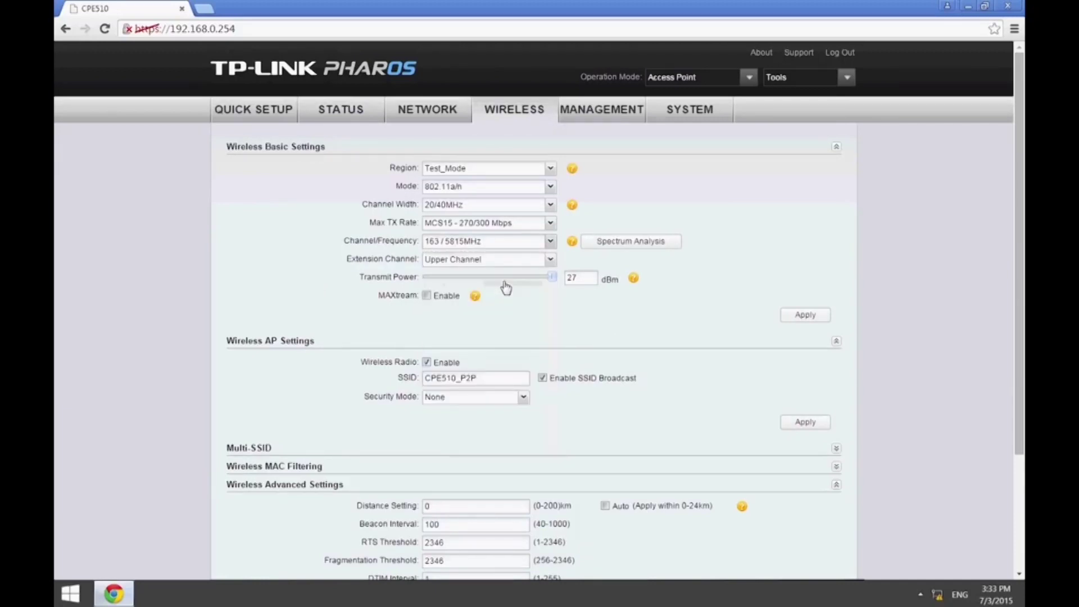
pyautogui.click(805, 316)
# Set the distance to 3.5 km, apply, and save the changes to the device.
pyautogui.scroll(-3, 730, 311)
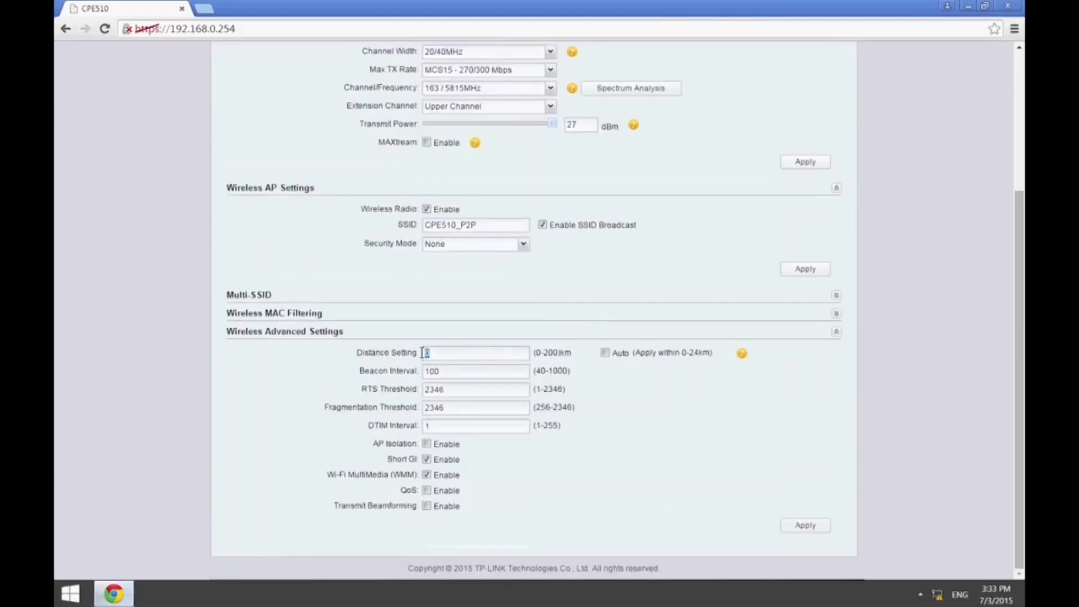
pyautogui.write('3.5')
pyautogui.click(803, 528)
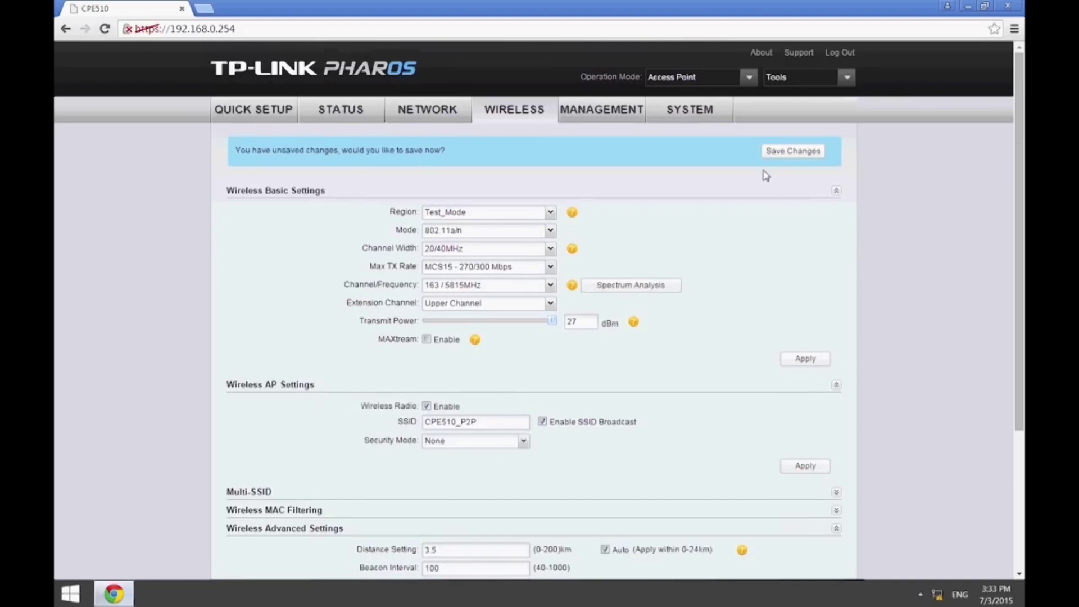
pyautogui.click(776, 152)
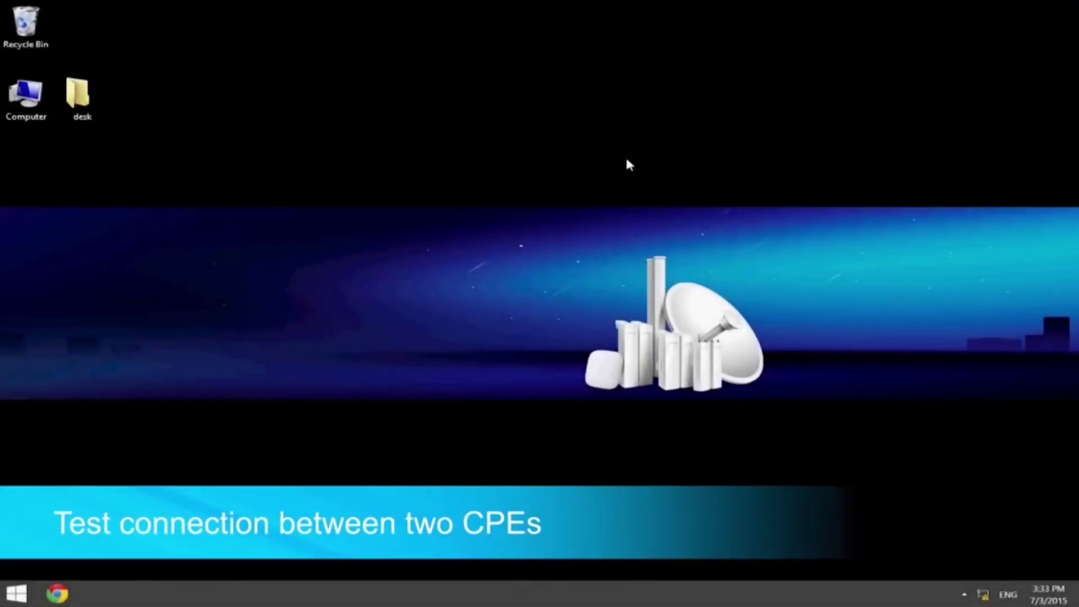
# Open cmd via Win+R and run a continuous ping 192.168.0.253 -t.
pyautogui.press('super+r')
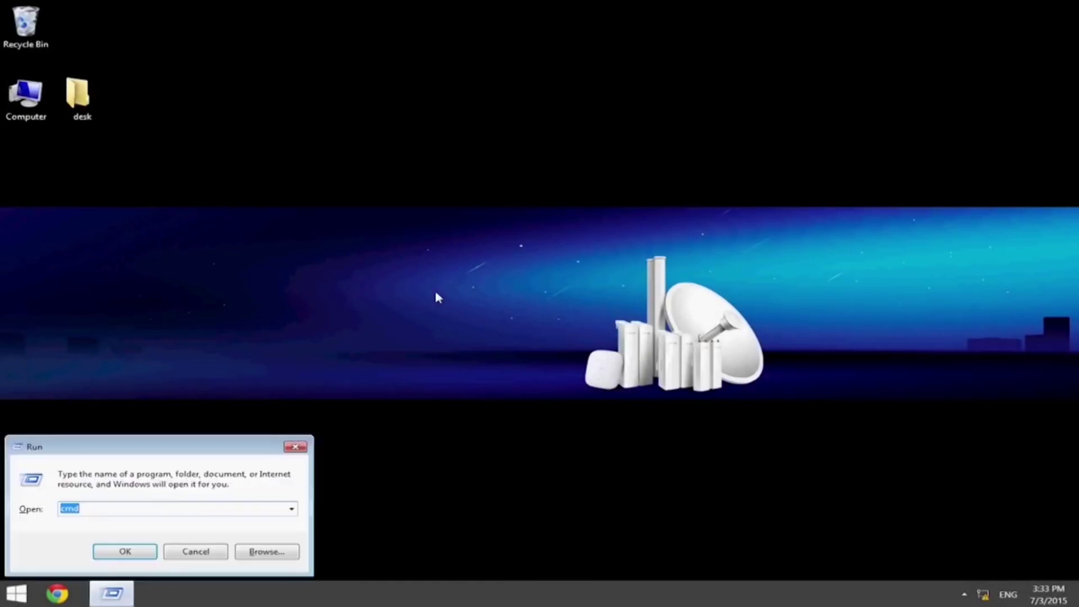
pyautogui.press('Return')
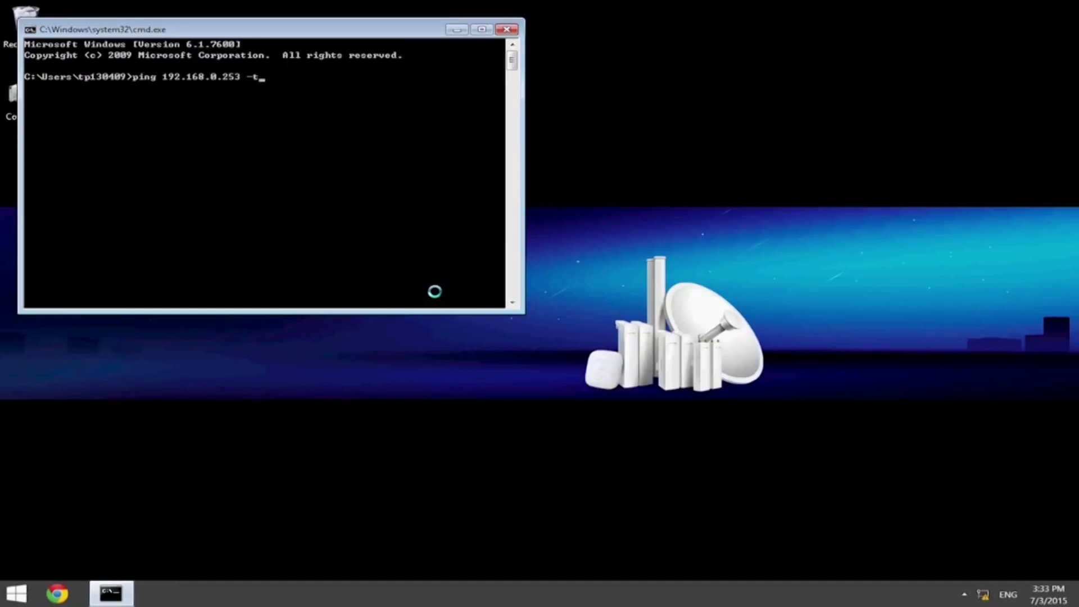
pyautogui.press('Return')
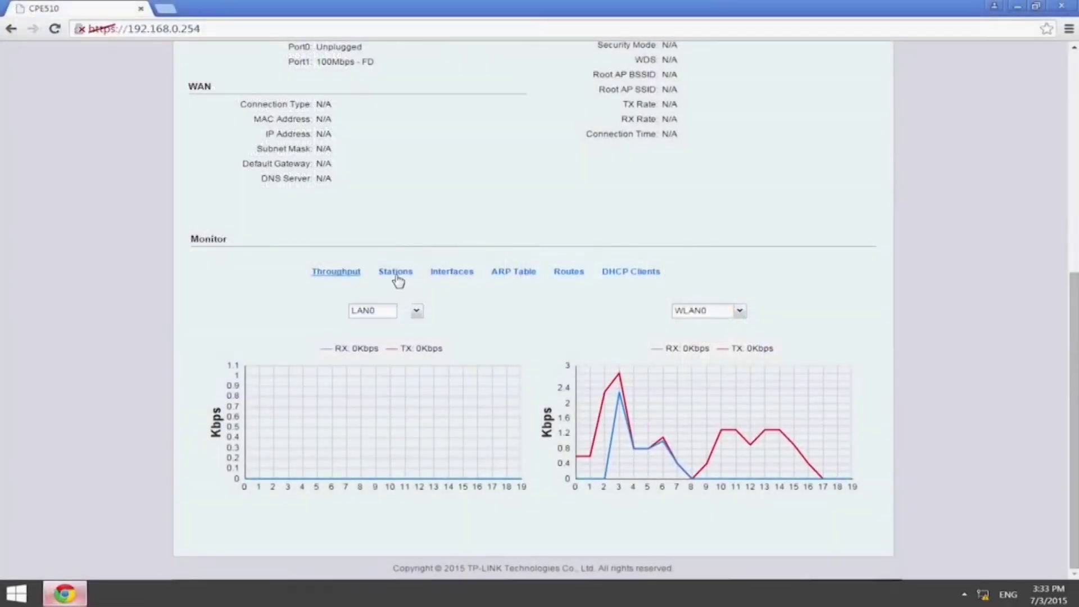
# Show the Stations list and select the CPE510 client linked to CPE510_P2P (85 dB SNR, 100% CCQ, 300 Mbps).
pyautogui.click(396, 273)
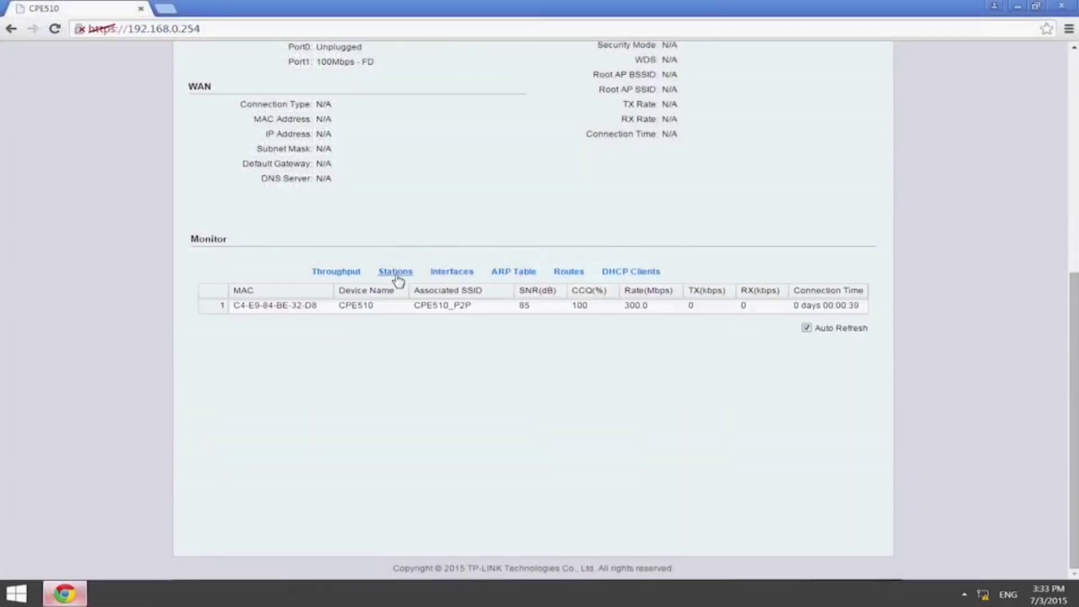
pyautogui.click(404, 314)
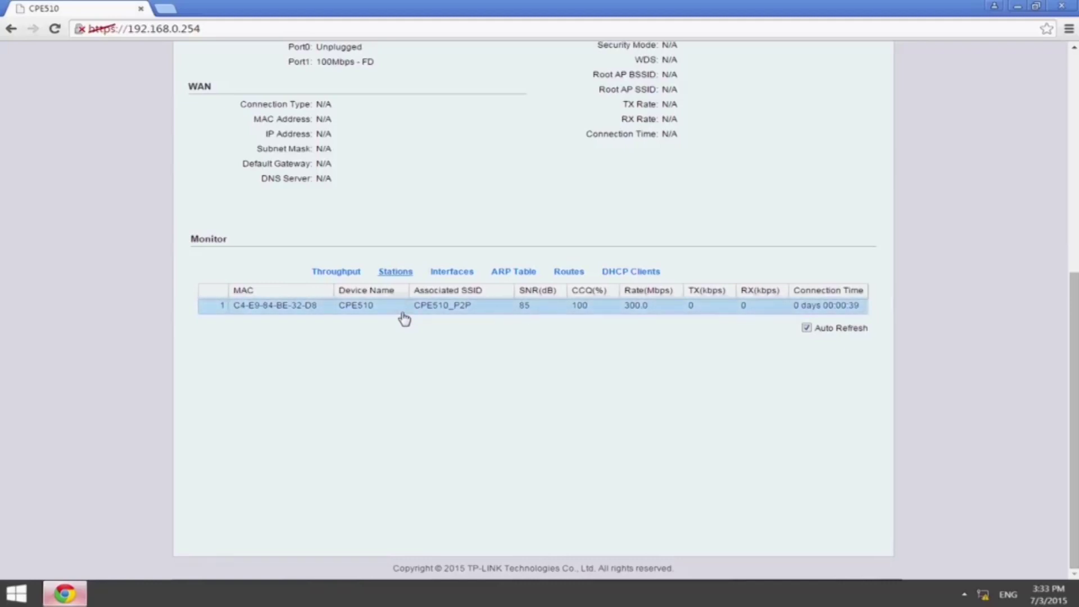